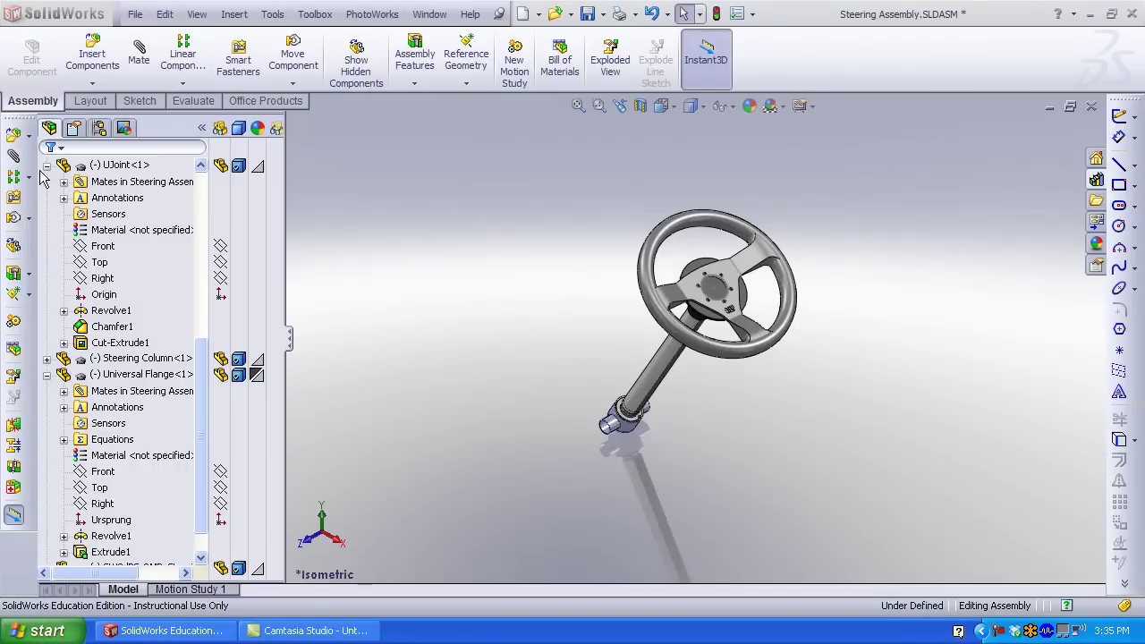
Highlight the assembly's Top Plane and Right Plane together with Axis1 and look through the reference geometry types
scroll(69, 234, up, 7)
click(69, 230)
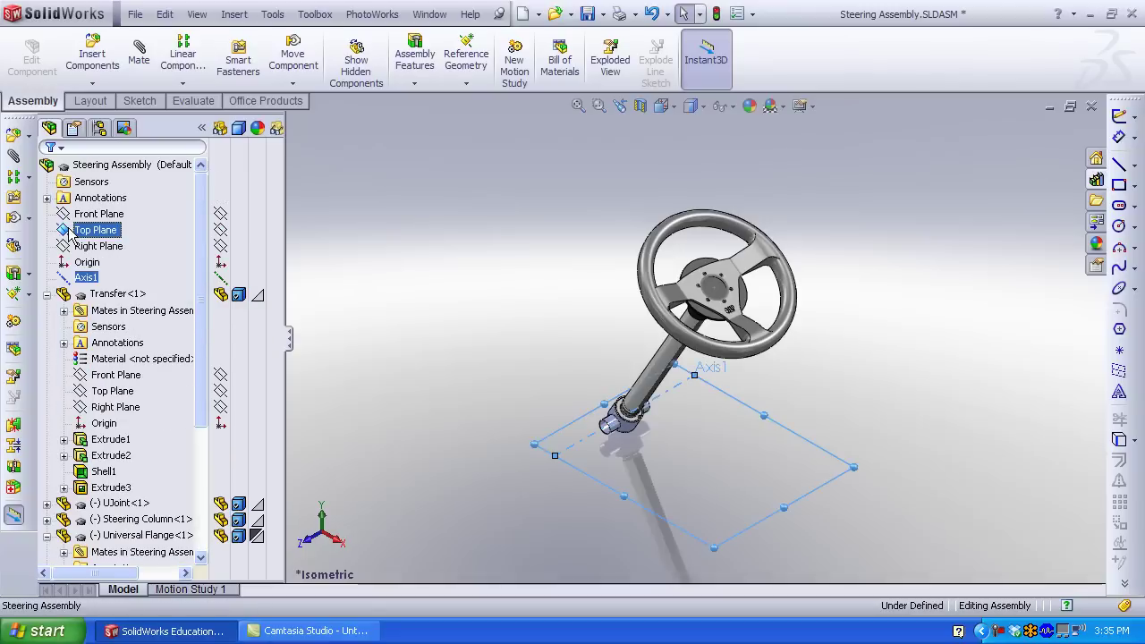
ctrl+click(73, 246)
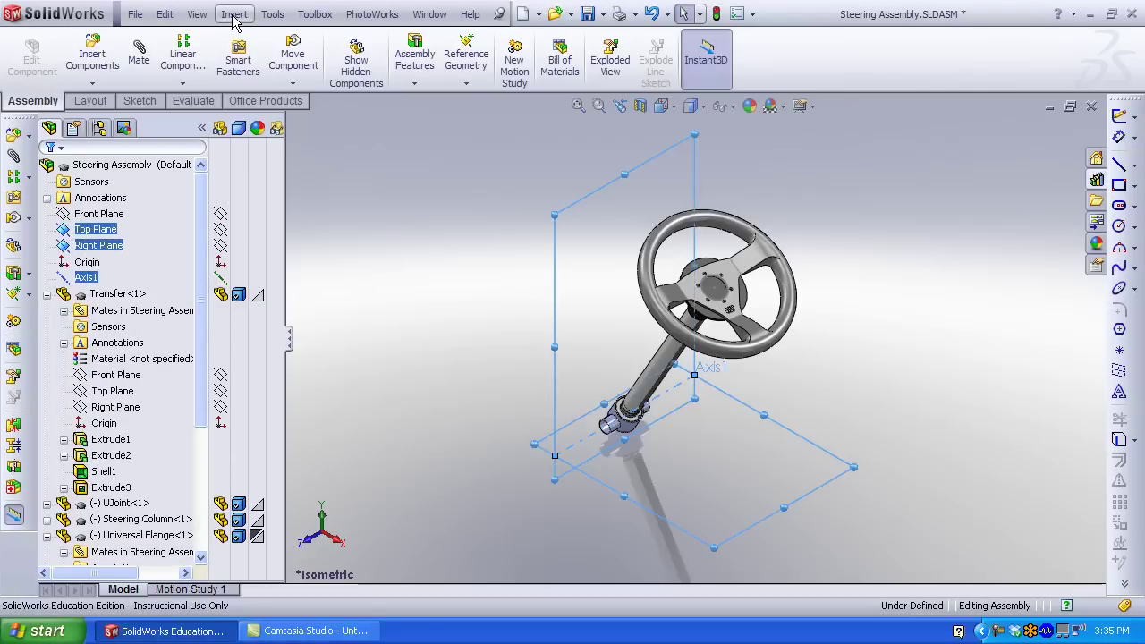
click(465, 85)
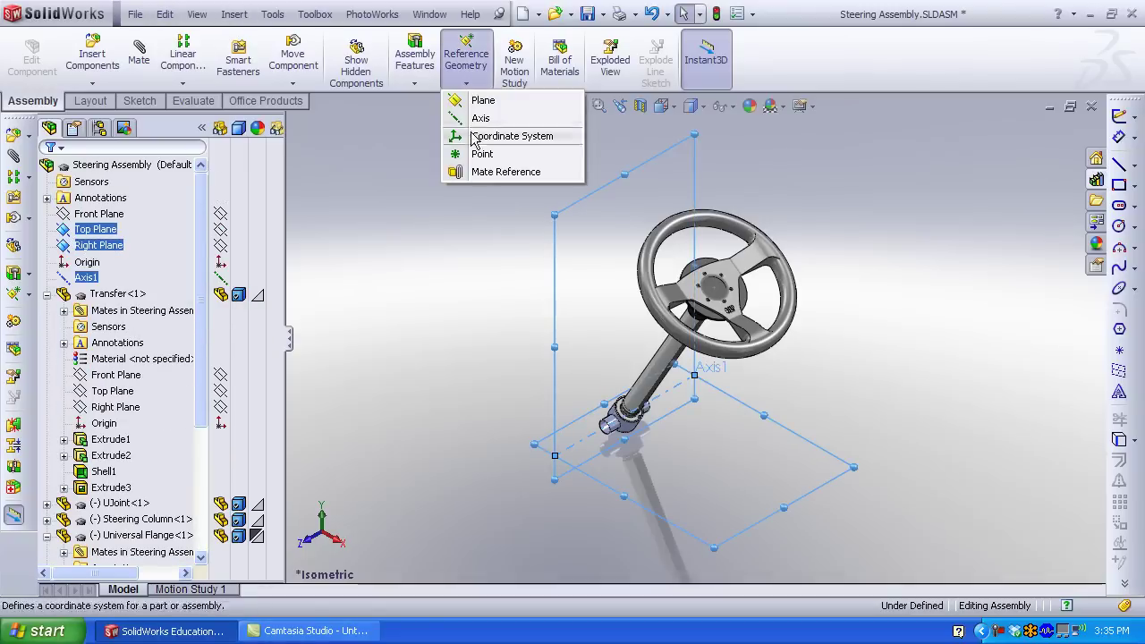
click(348, 246)
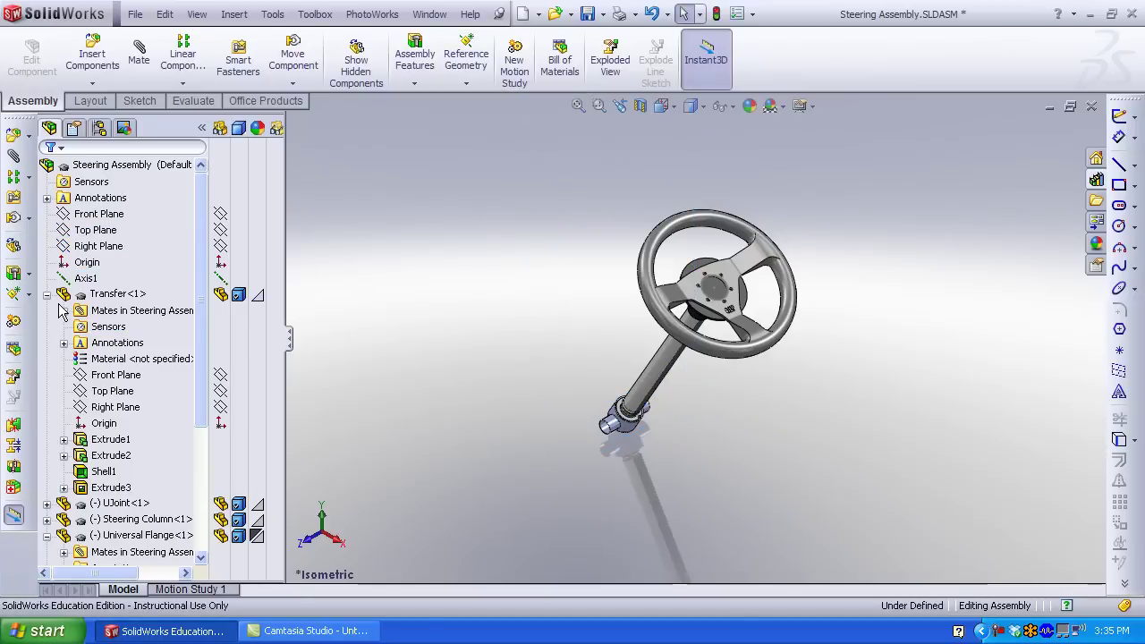
Reduce the Transfer part's Angle1 mate to the Top Plane to 45° with the dimension's Instant3D handle in the front view
click(125, 297)
click(63, 310)
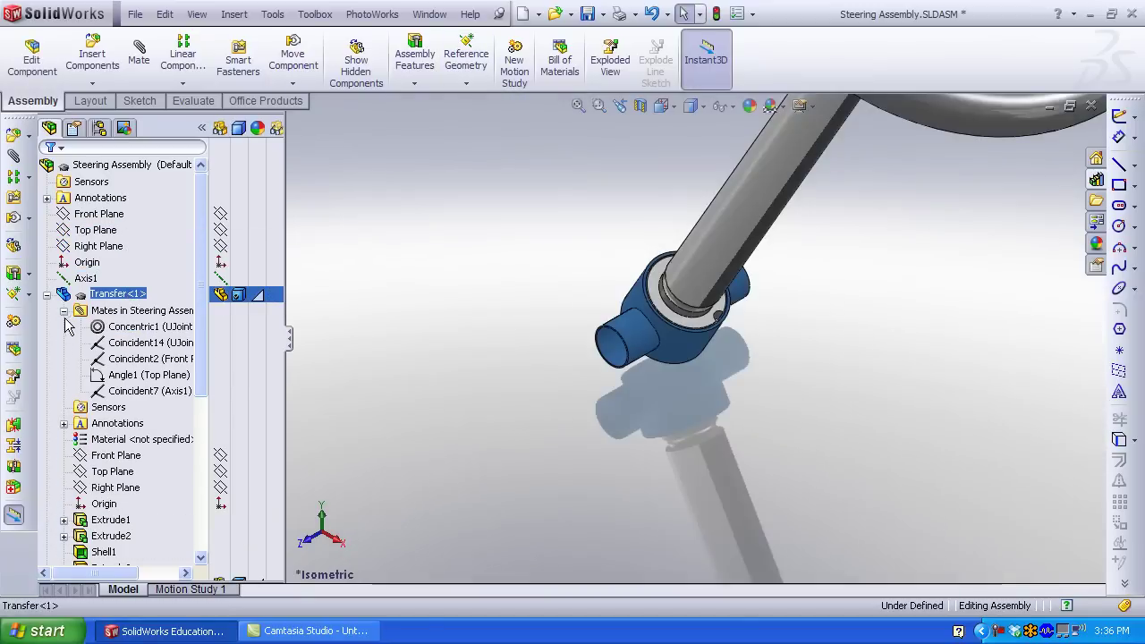
click(143, 375)
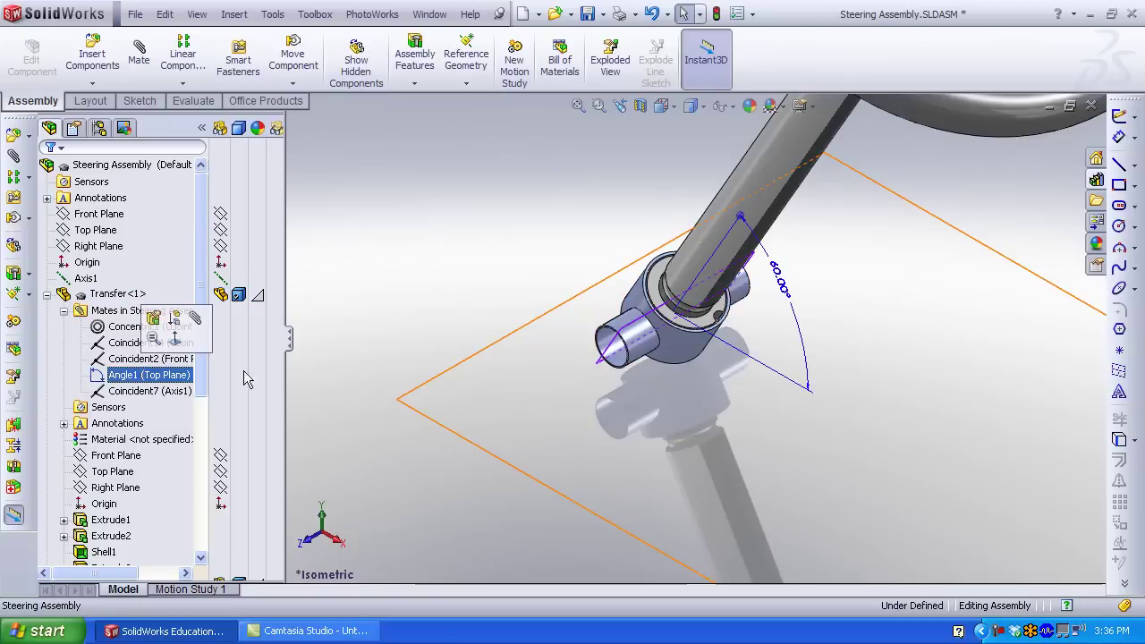
double_click(784, 284)
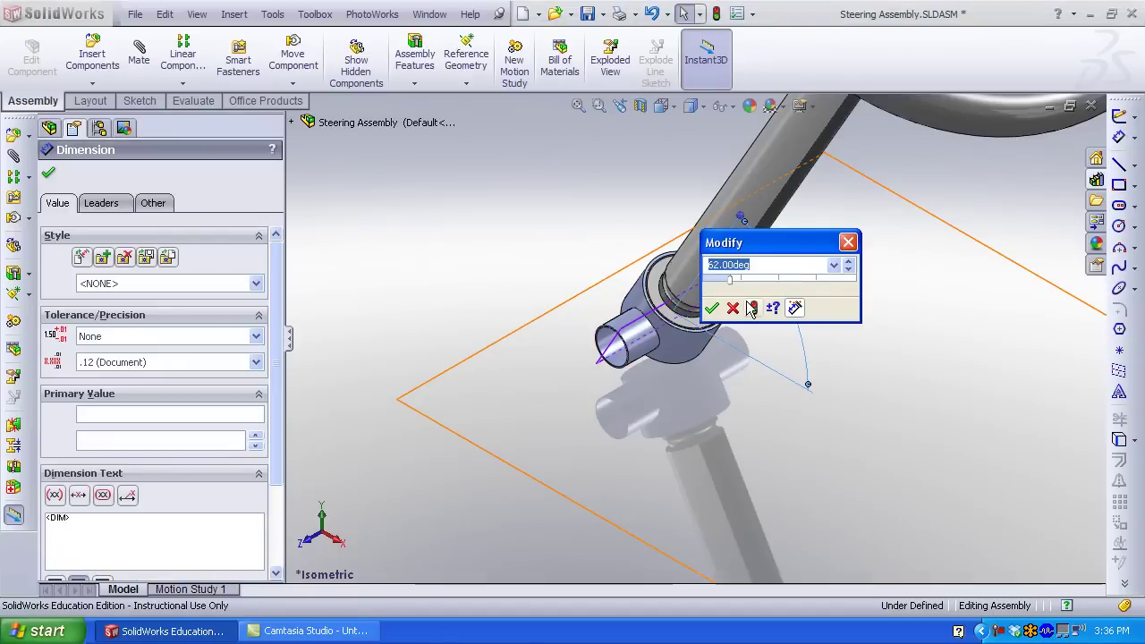
click(855, 241)
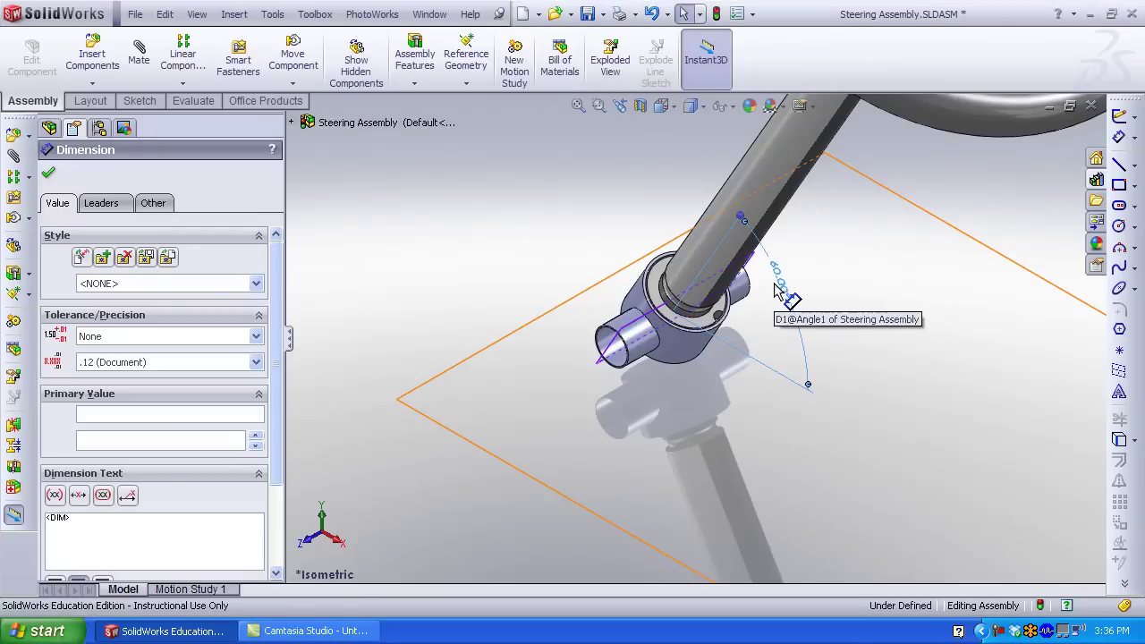
key(ctrl+1)
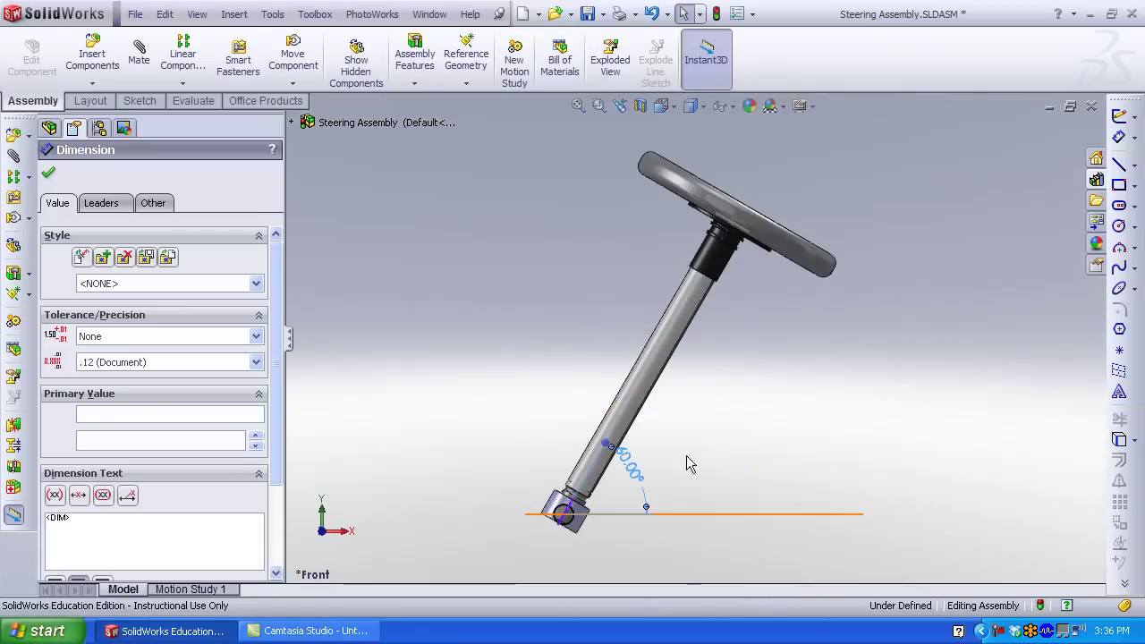
click(608, 447)
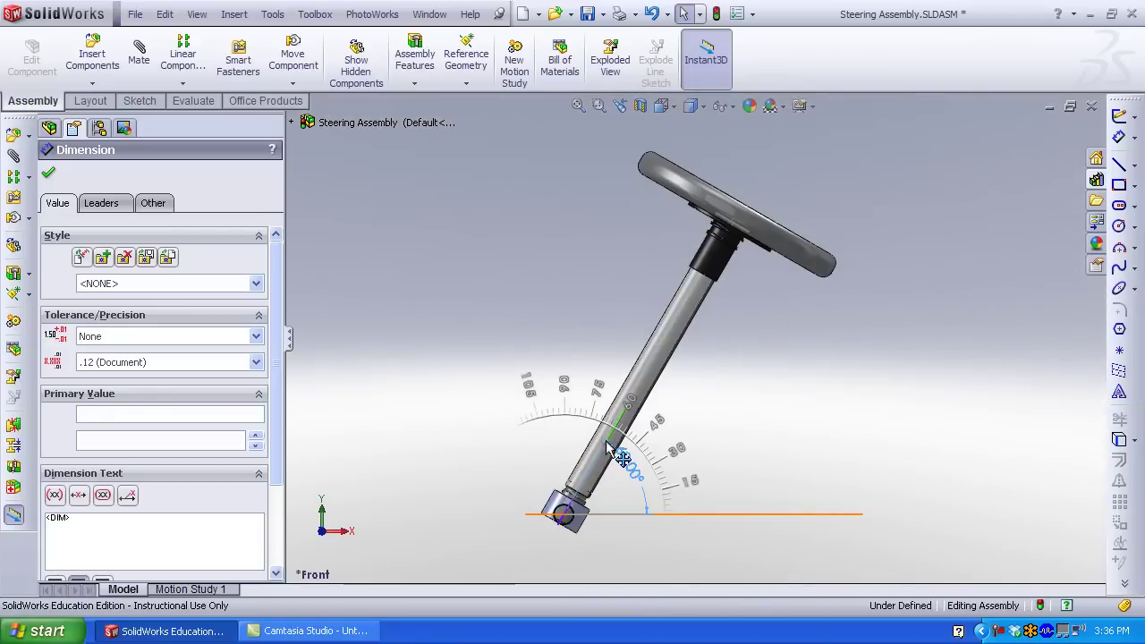
mouse_move(626, 463)
mouse_down()
mouse_move(641, 472)
mouse_move(680, 448)
mouse_move(640, 471)
mouse_up()
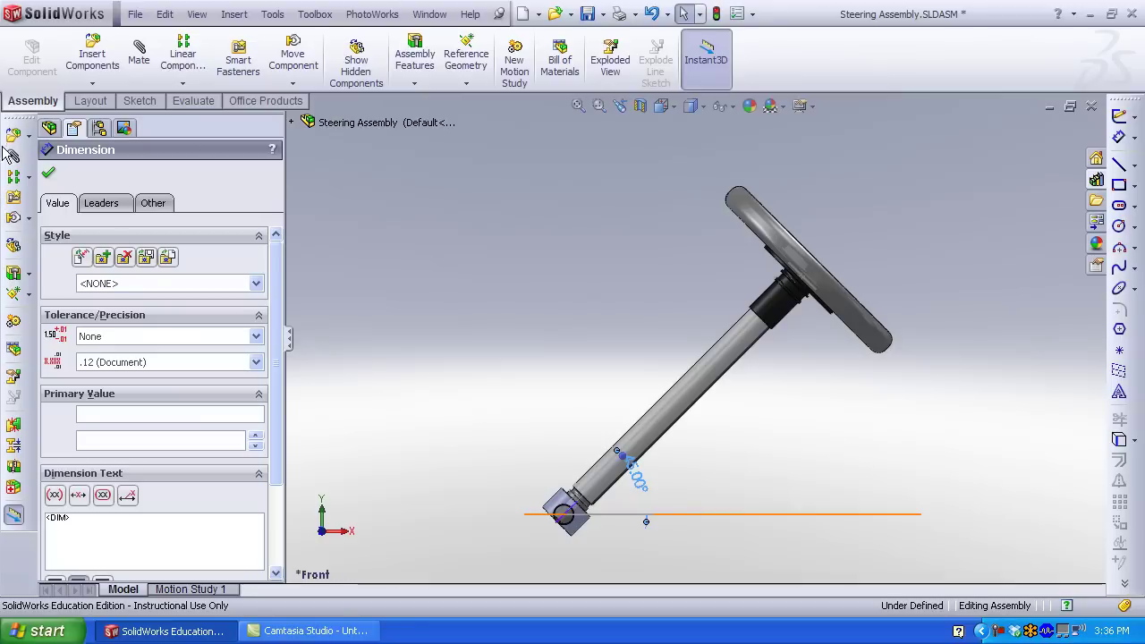
click(481, 248)
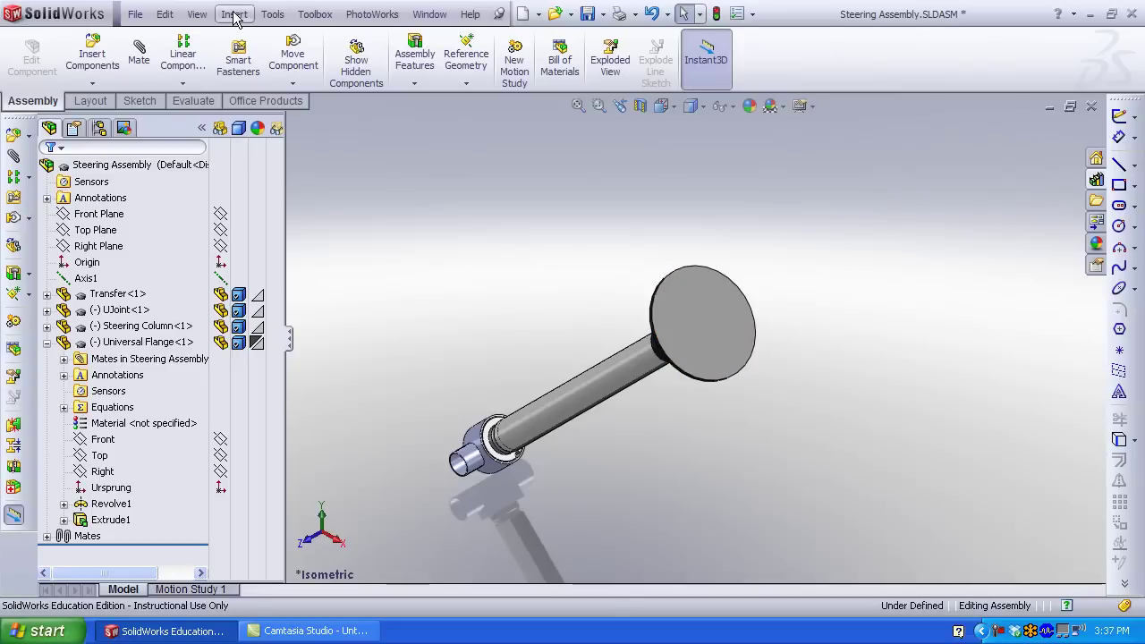
Insert the existing SW3dPS-OMP_Steering_Wheel part and place it freely beyond the flange end of the steering column
click(234, 13)
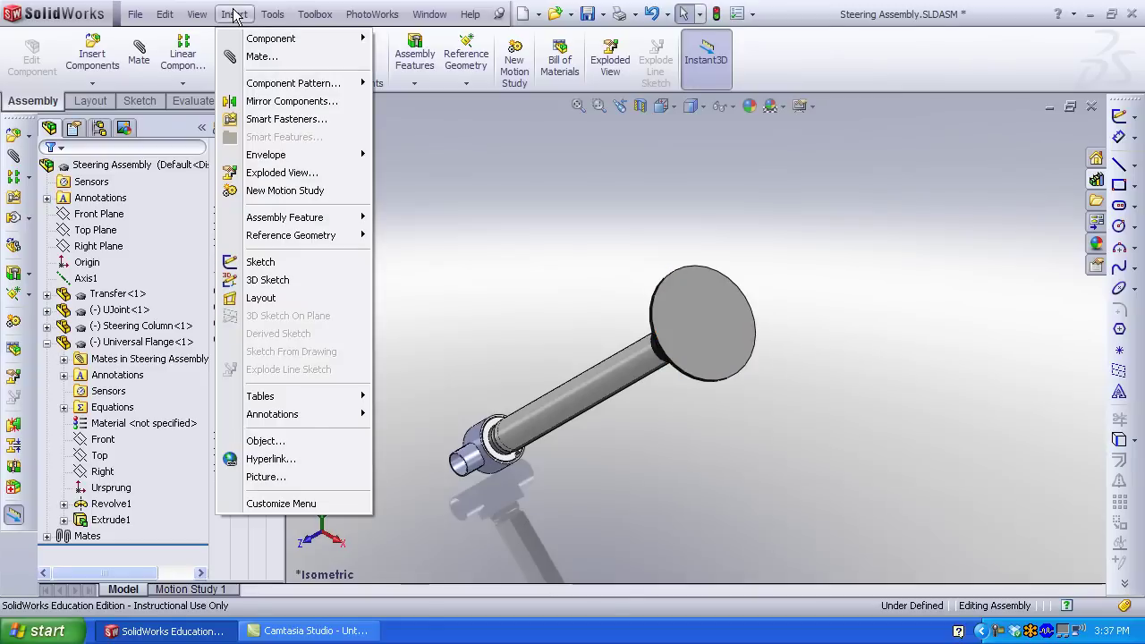
mouse_move(274, 44)
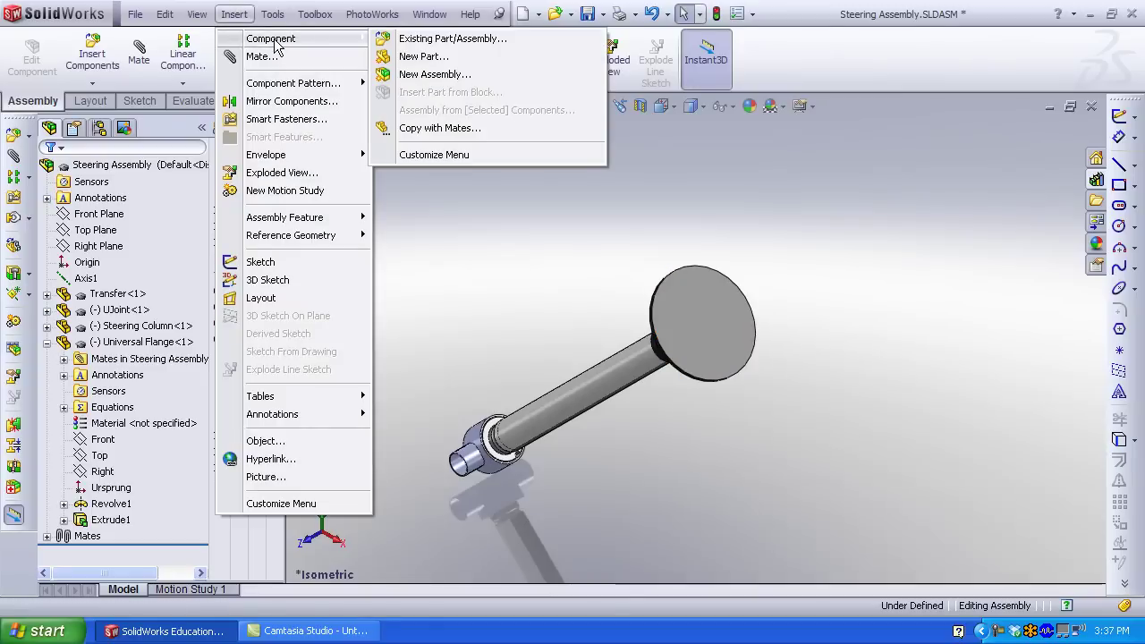
click(492, 41)
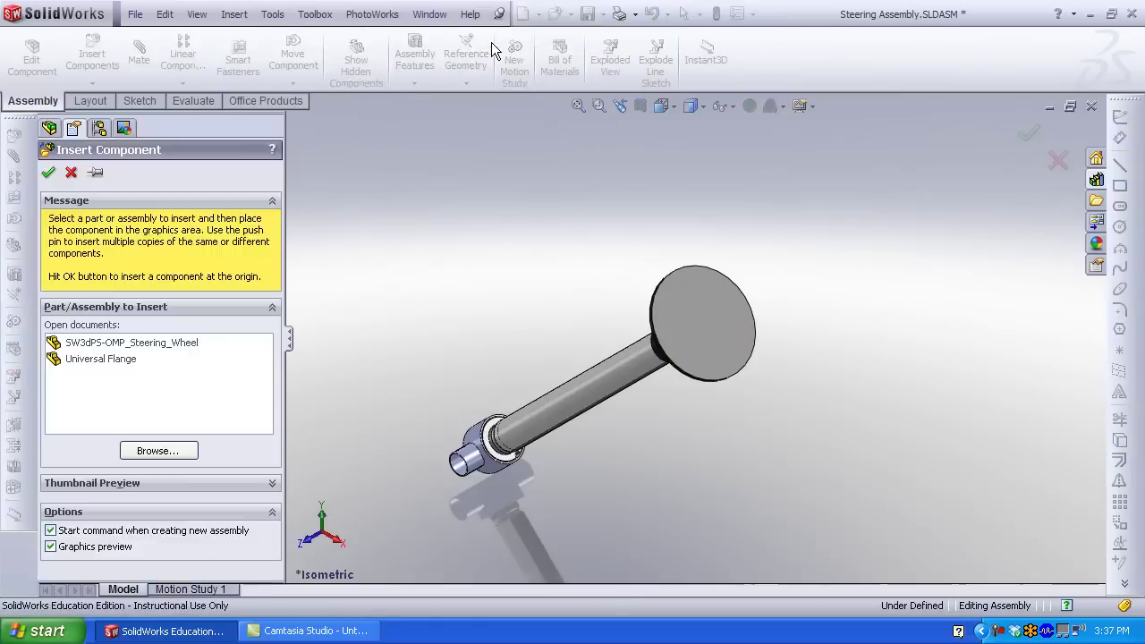
click(143, 343)
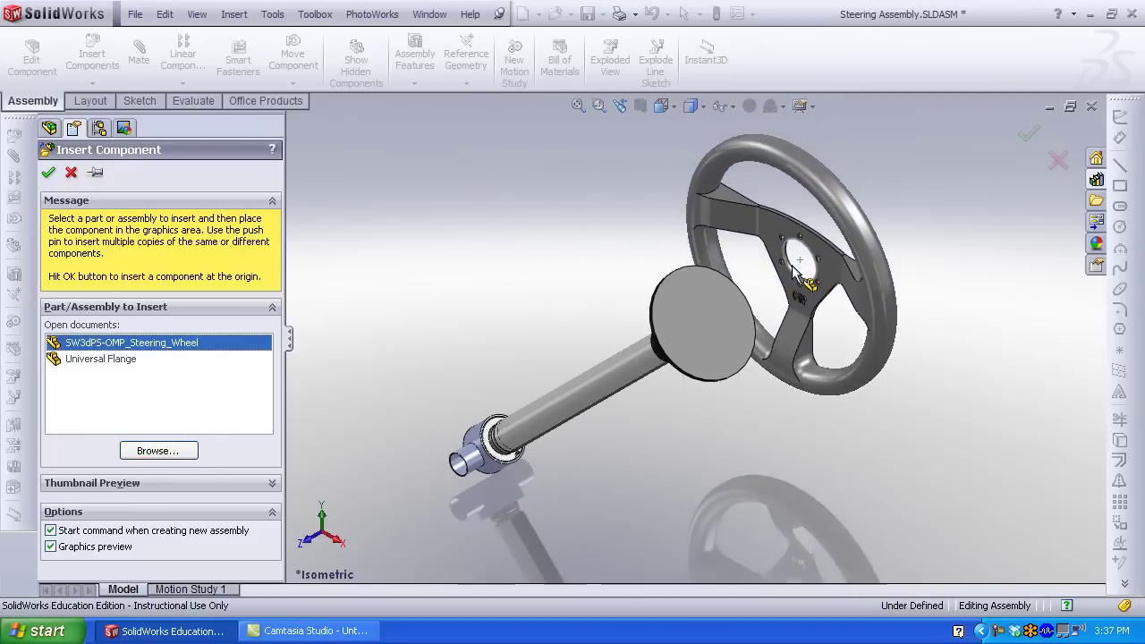
click(796, 270)
Add an anti-aligned concentric mate between the Universal Flange's cylindrical face and the steering wheel's central hole, checking the flipped alignment first
scroll(796, 273, down, 5)
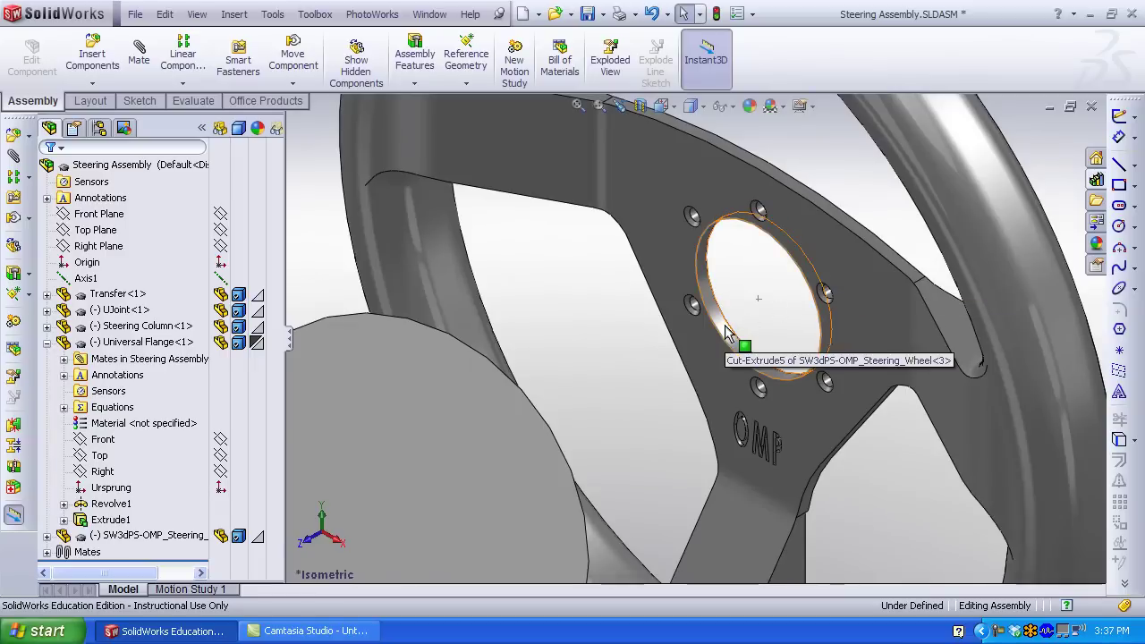
click(727, 333)
scroll(681, 380, up, 5)
middle_drag(679, 391, 552, 531)
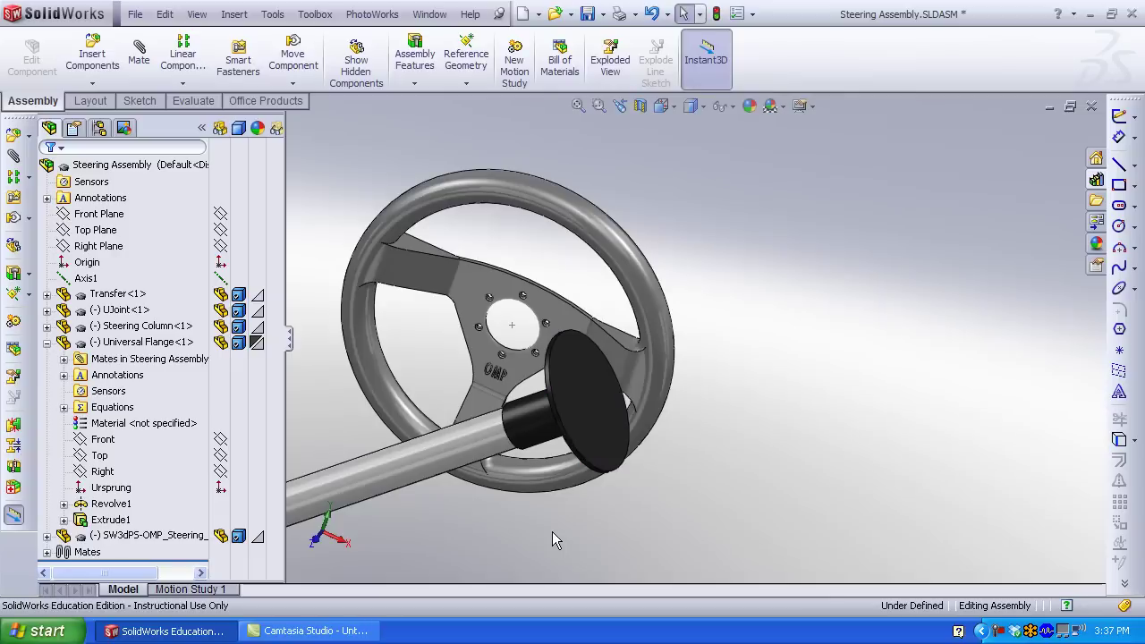
scroll(534, 420, down, 3)
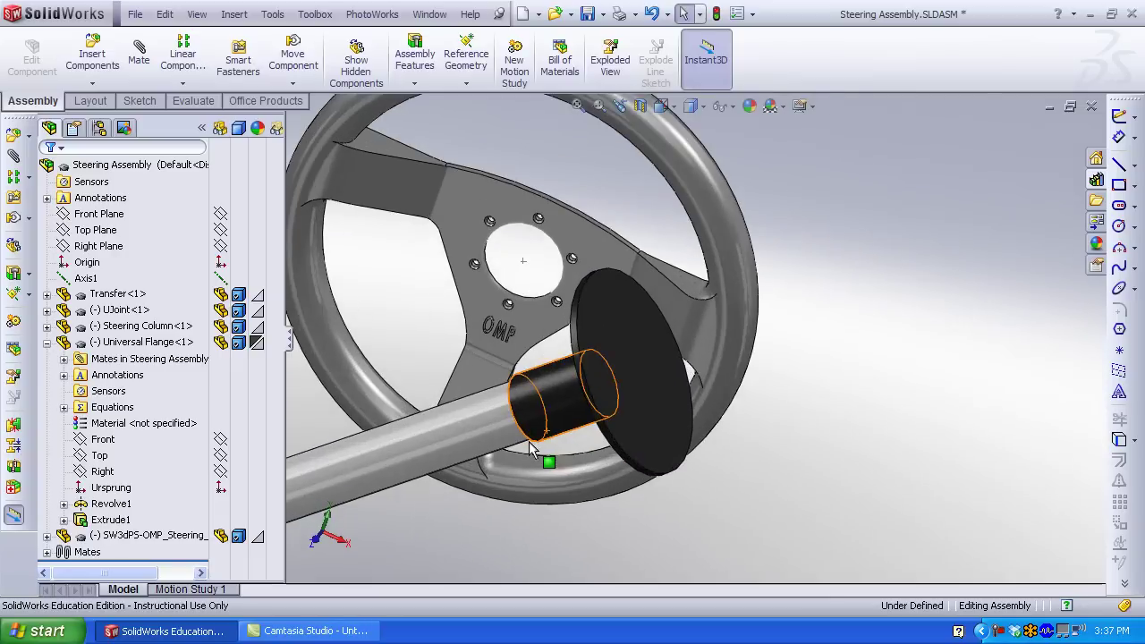
click(543, 396)
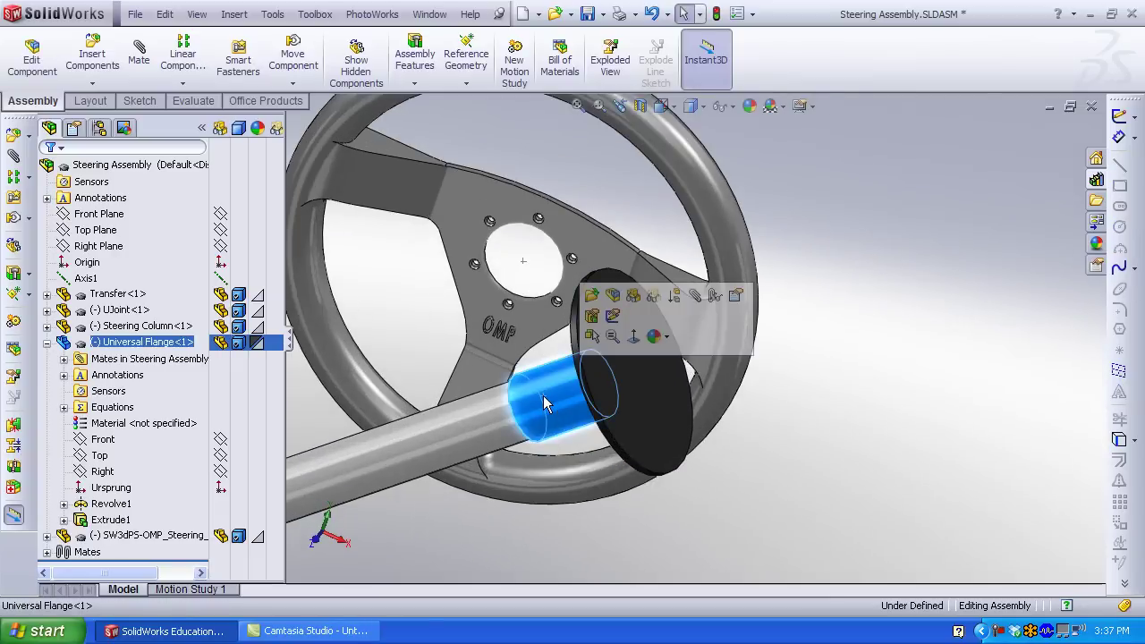
click(695, 296)
scroll(519, 295, down, 3)
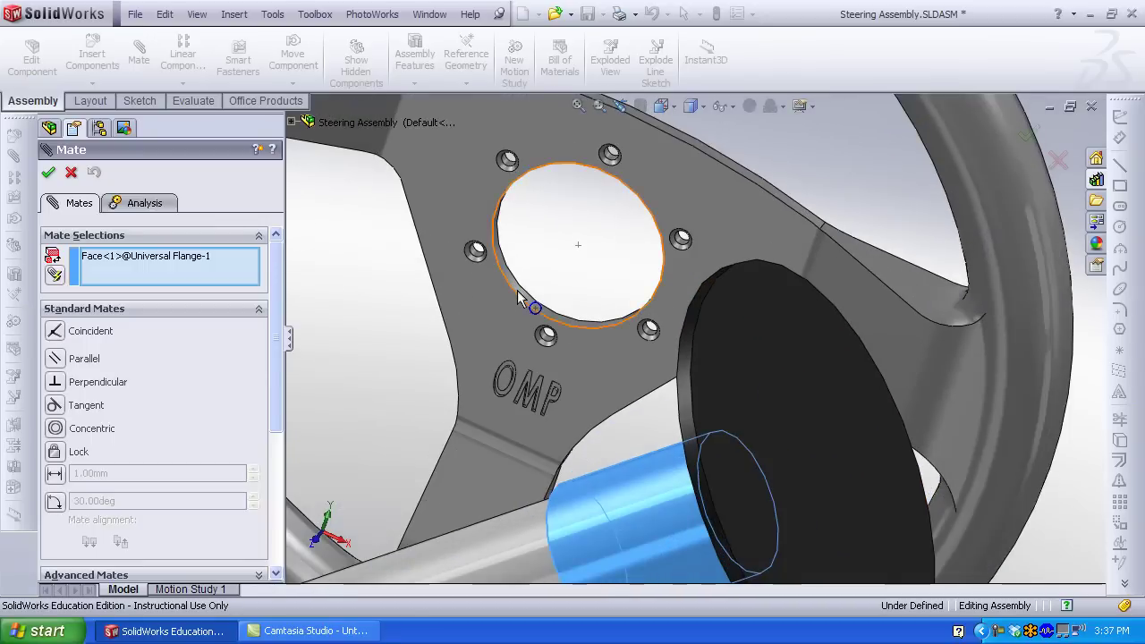
click(526, 296)
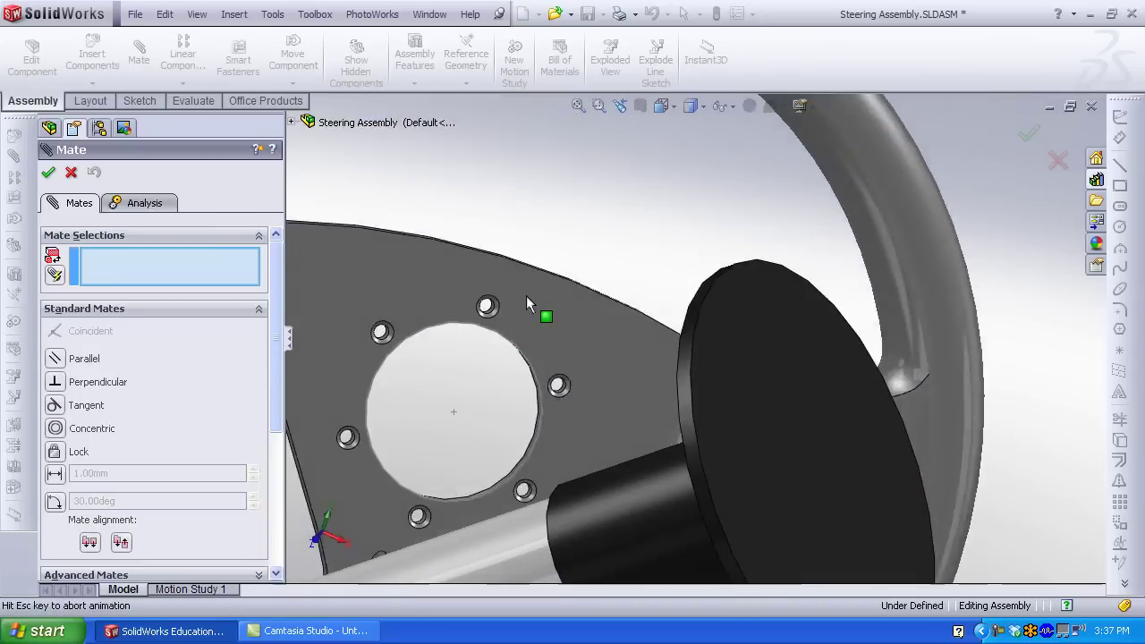
scroll(526, 295, up, 4)
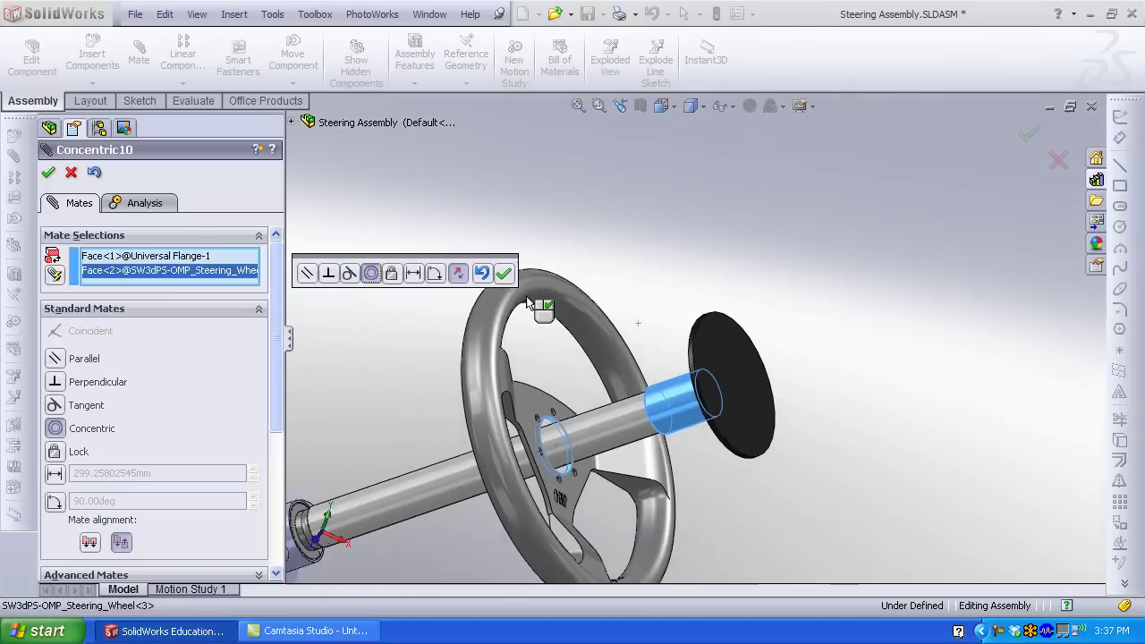
click(458, 274)
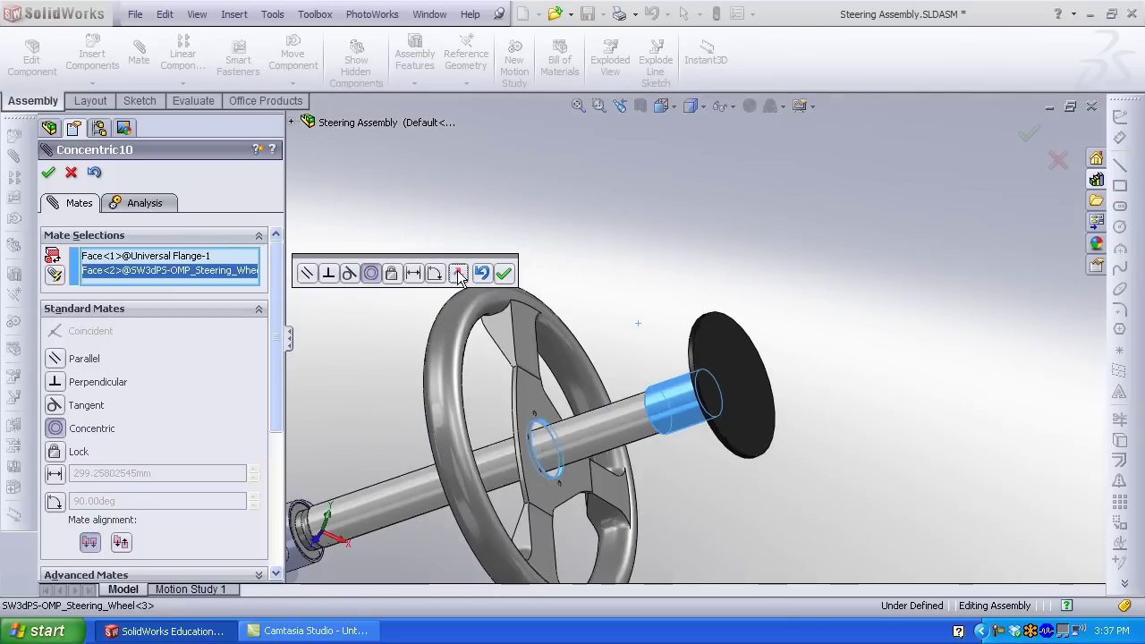
click(458, 273)
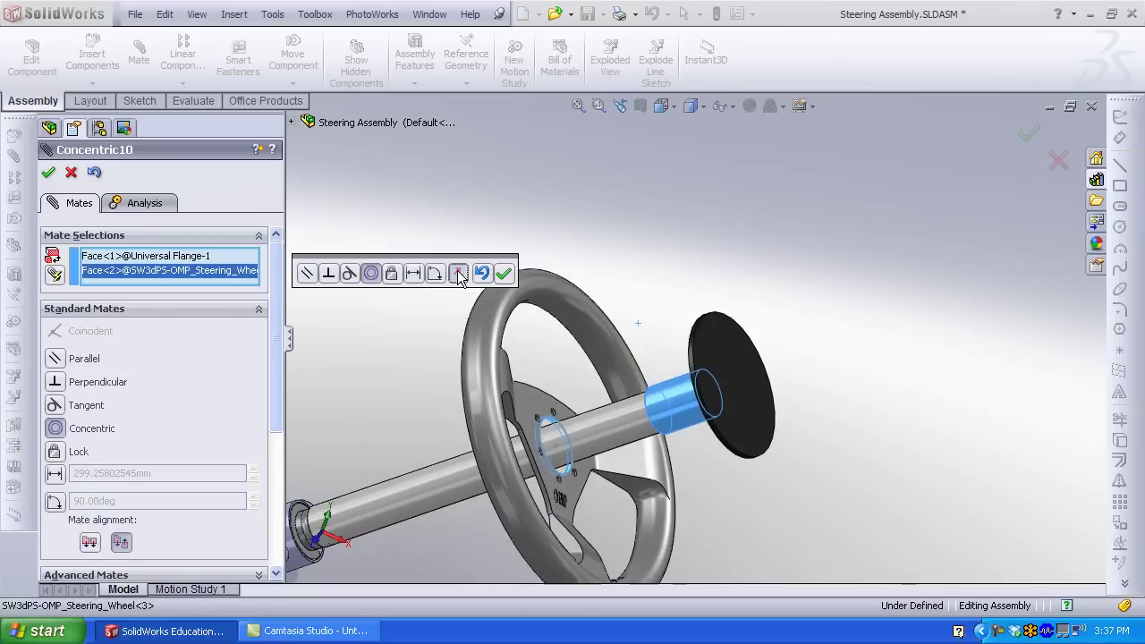
click(504, 273)
Slide the steering wheel out beyond the flange and make its hub's back face coincident with the Universal Flange's outer disc face
drag(504, 284, 948, 248)
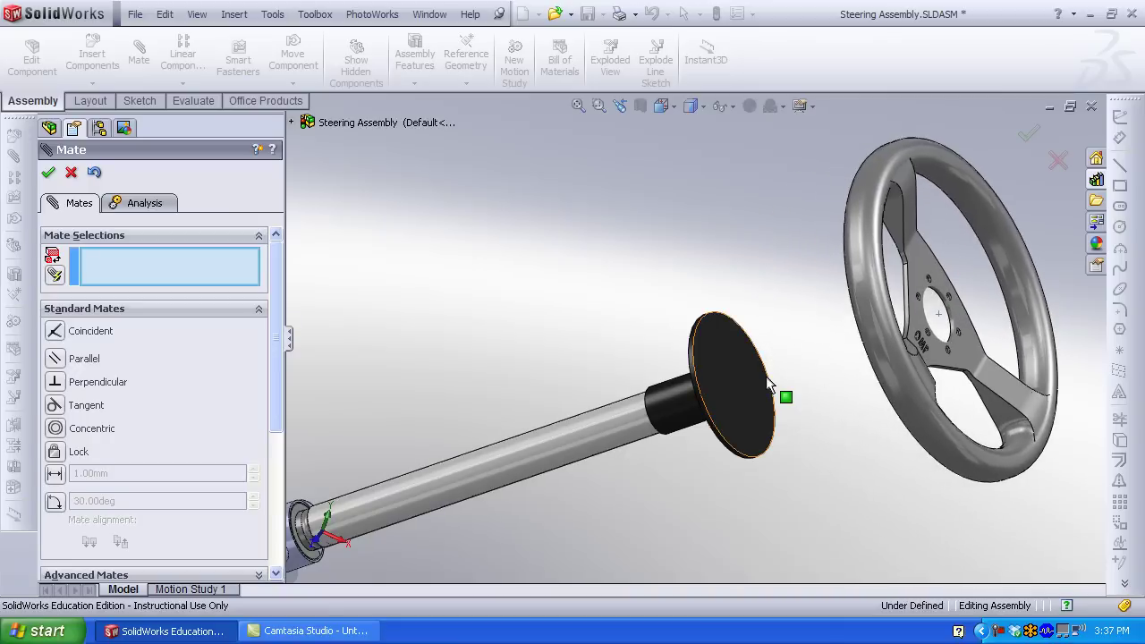
click(739, 395)
key(Left)
key(Left)
key(Left)
key(Left)
key(Left)
key(Left)
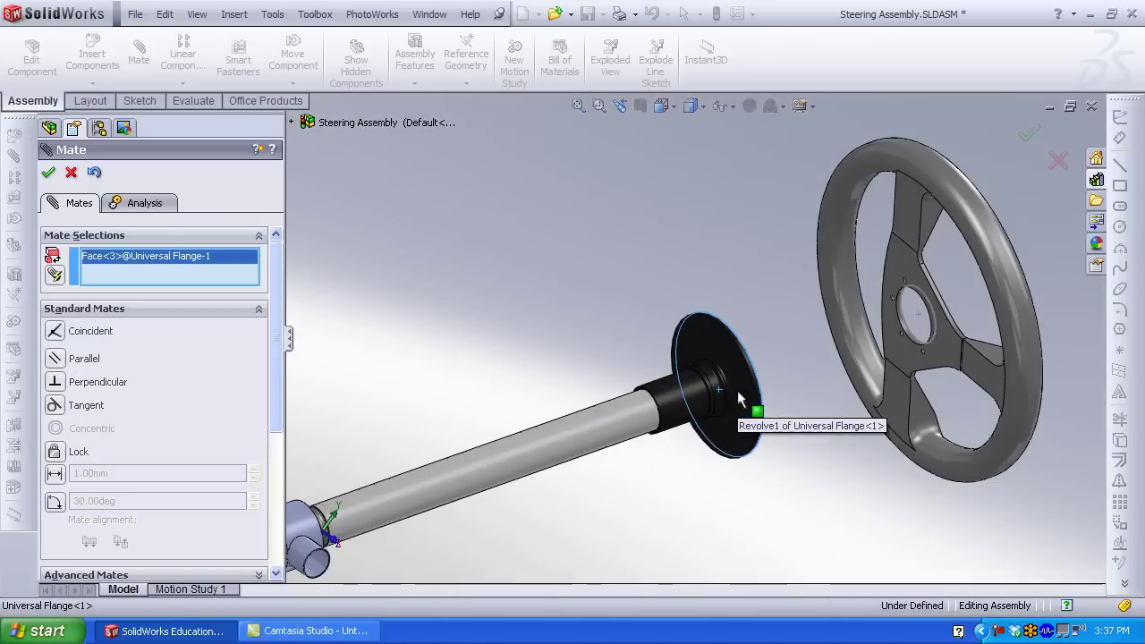
click(902, 367)
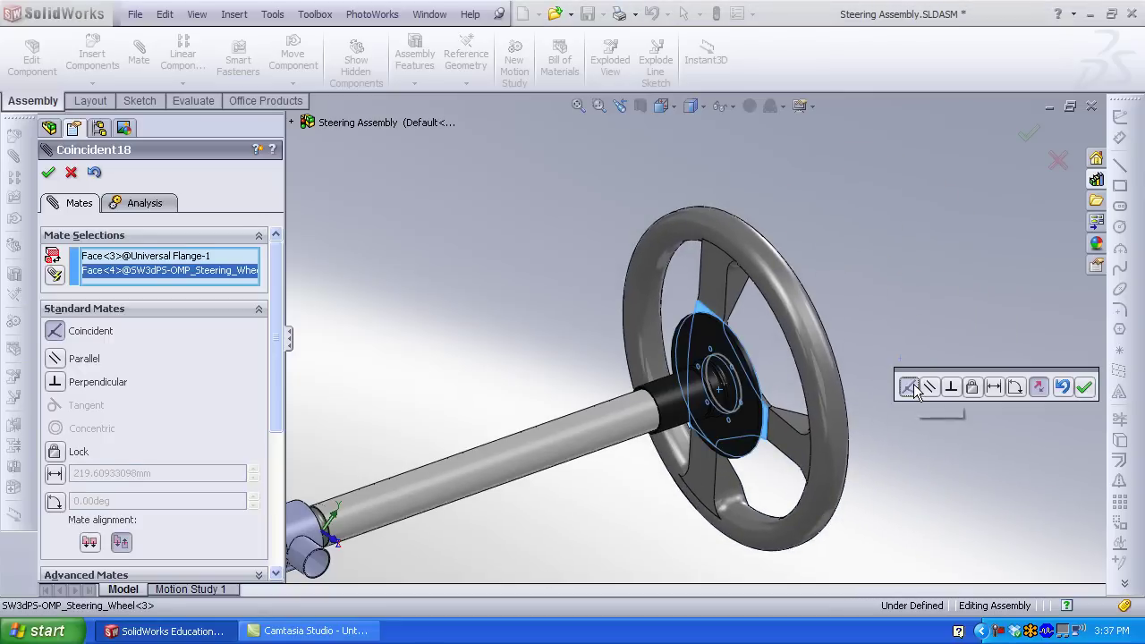
click(1084, 386)
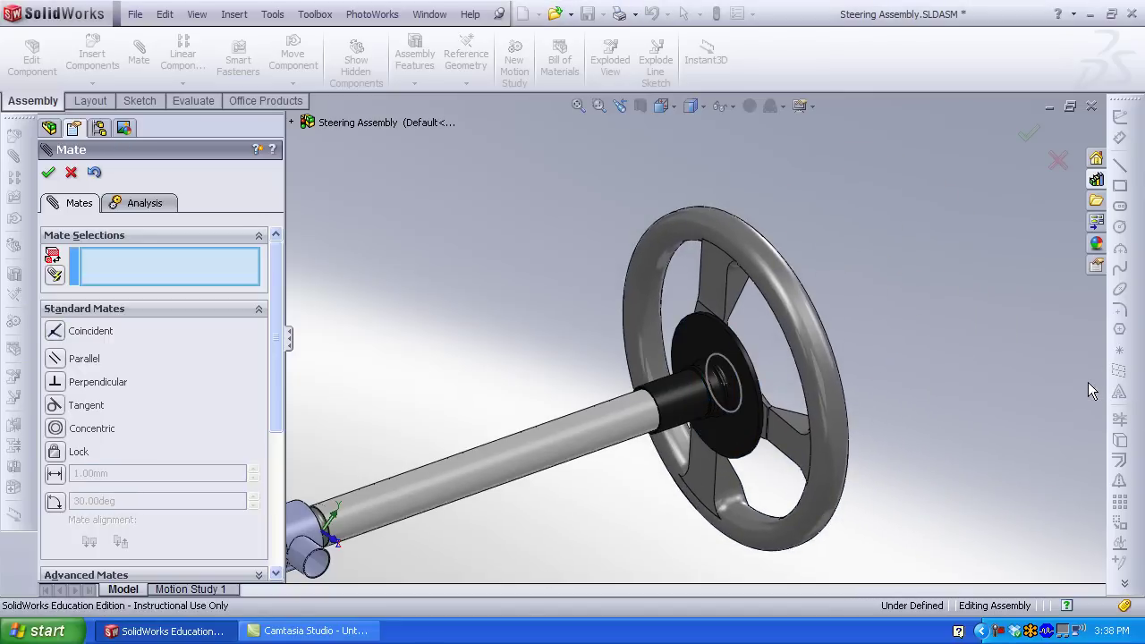
Turn the steering wheel roughly upright and make its Top Plane coincident with the Universal Flange's Top plane
key(ctrl+7)
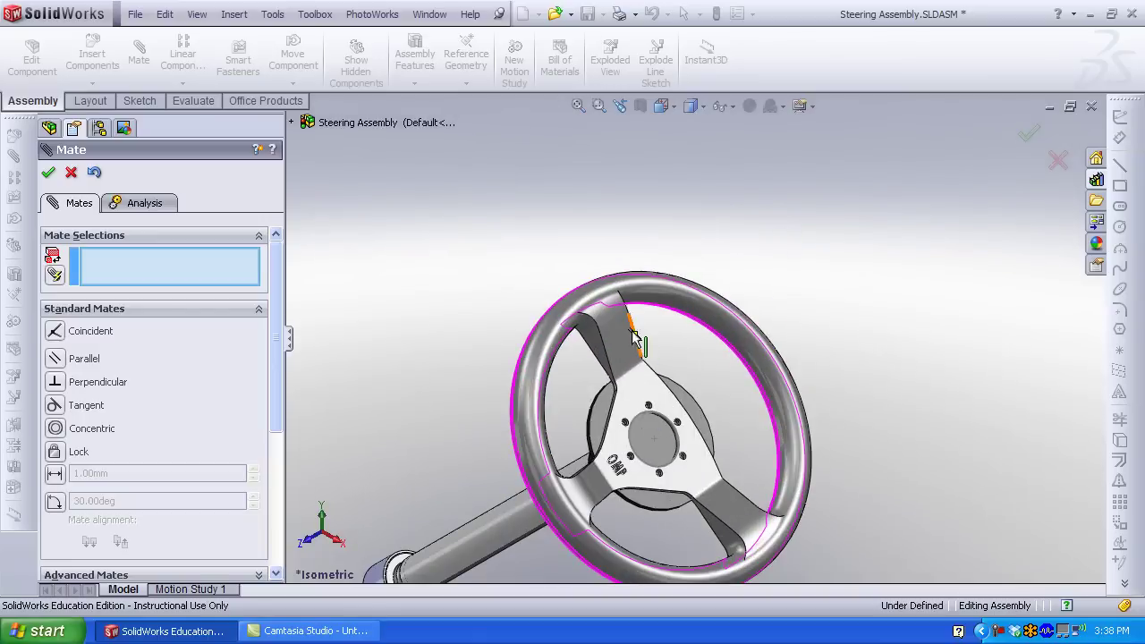
drag(591, 423, 689, 550)
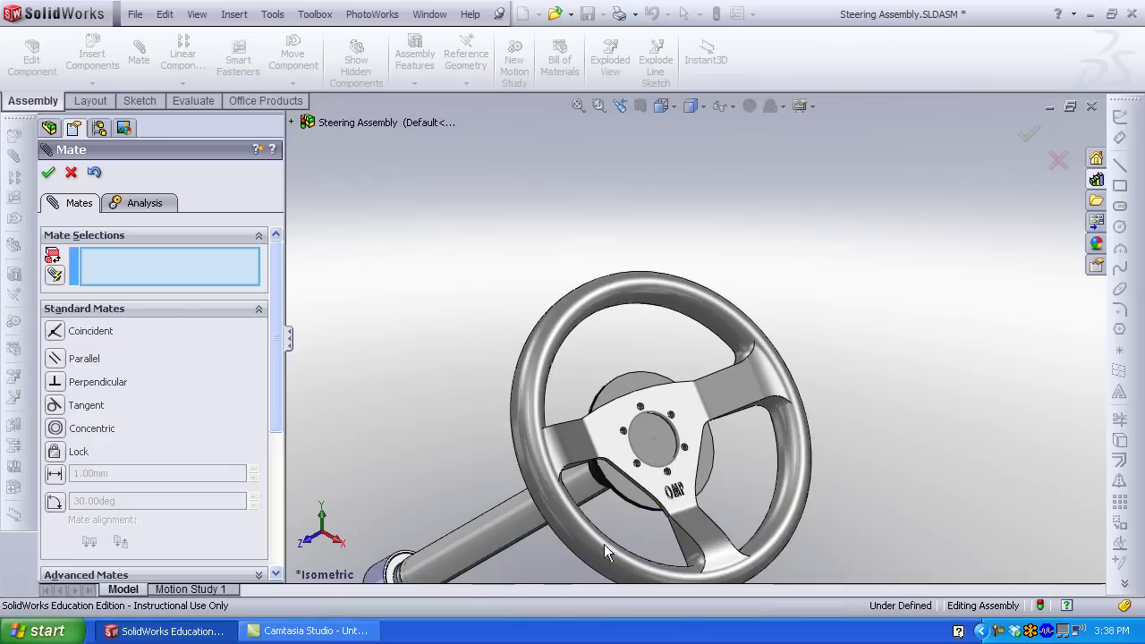
click(291, 122)
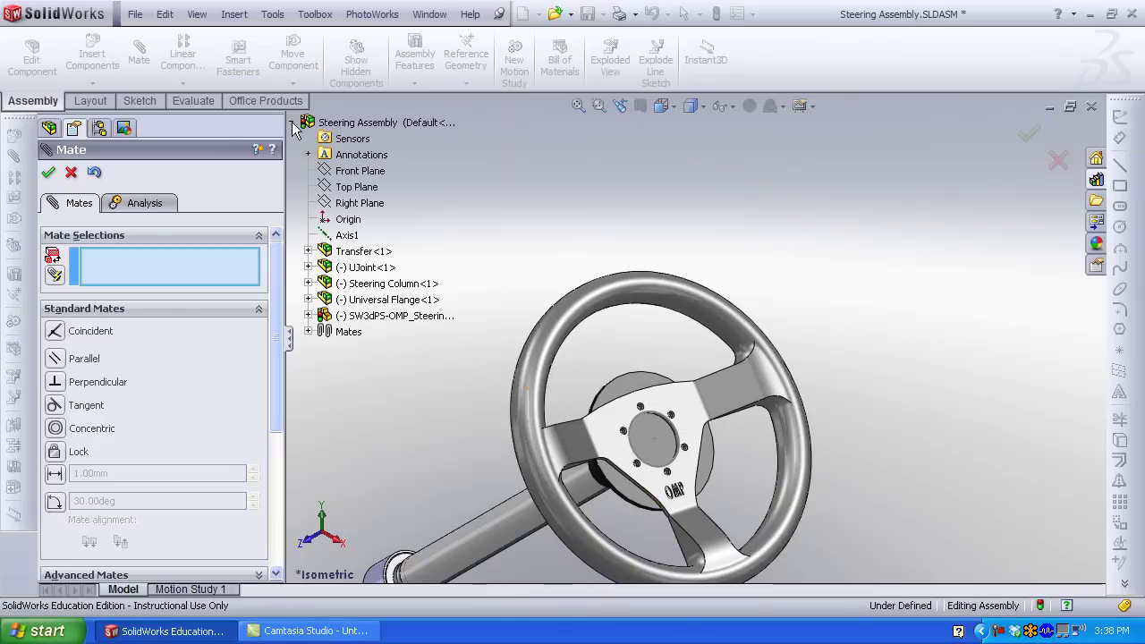
click(308, 315)
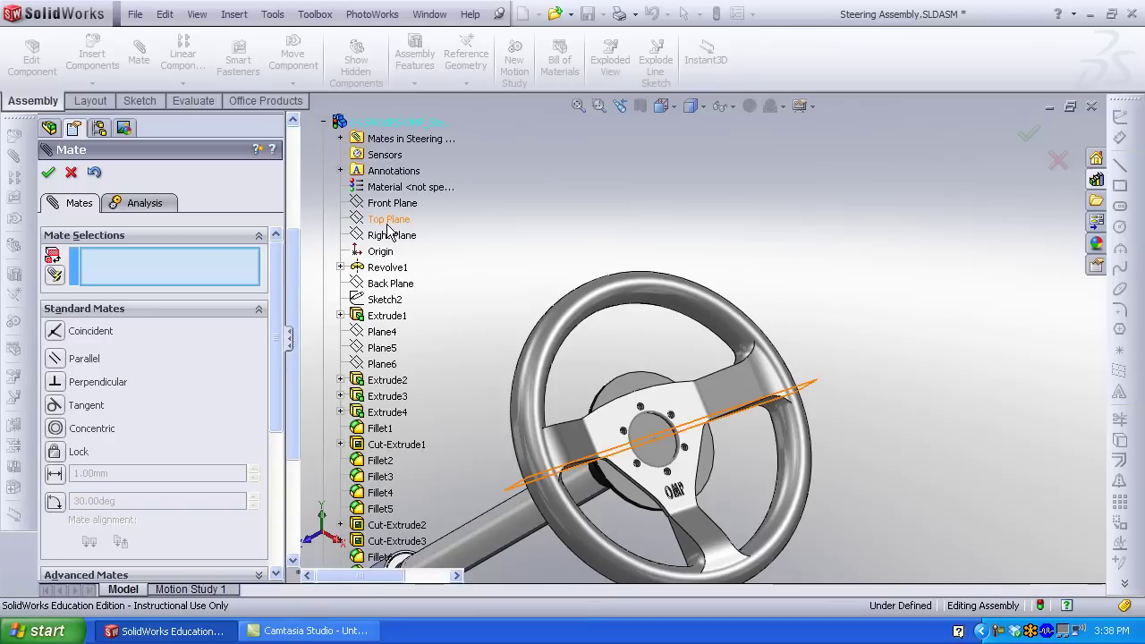
click(388, 224)
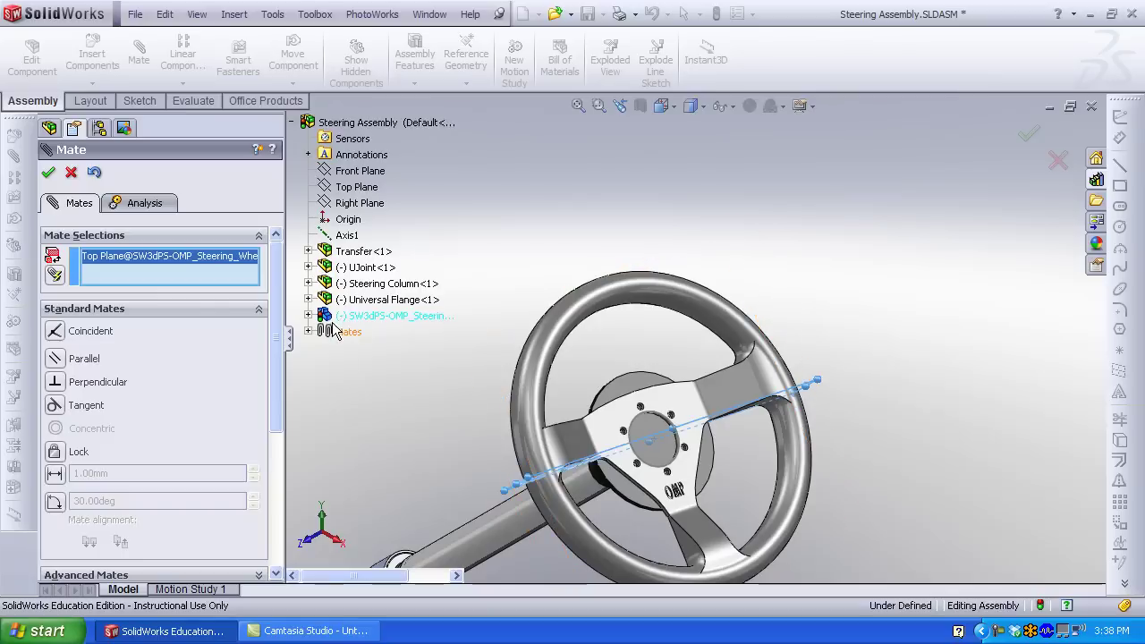
click(307, 300)
click(351, 412)
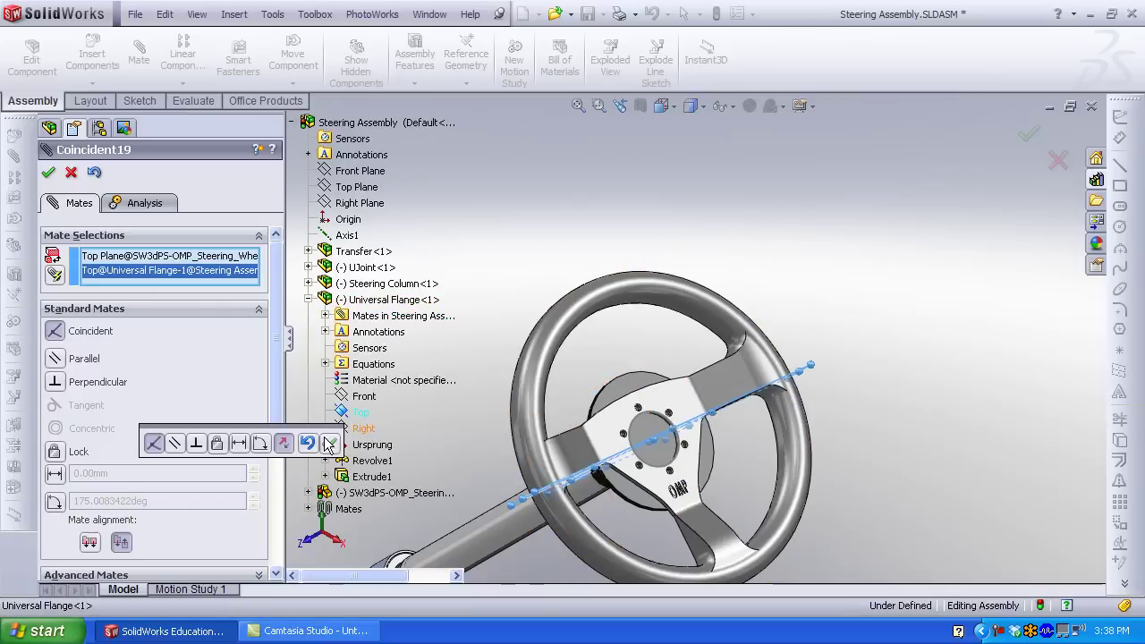
click(330, 443)
click(48, 173)
click(635, 284)
drag(636, 284, 638, 260)
click(875, 331)
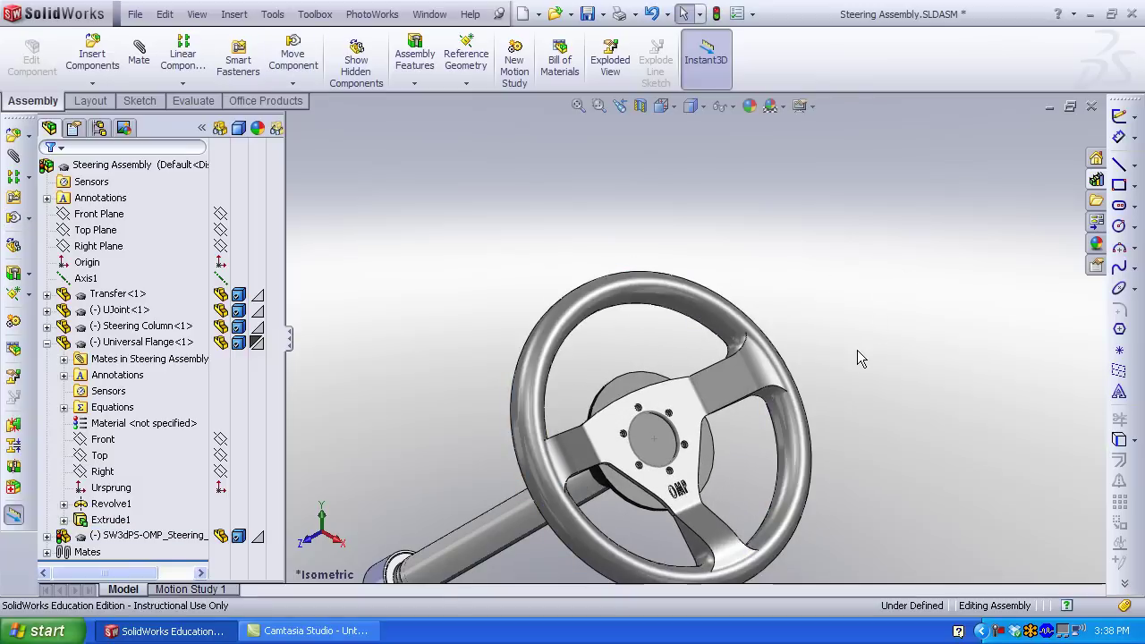
Edit the Universal Flange within the assembly and start a sketch on its disc face behind the steering wheel hub
scroll(857, 357, up, 2)
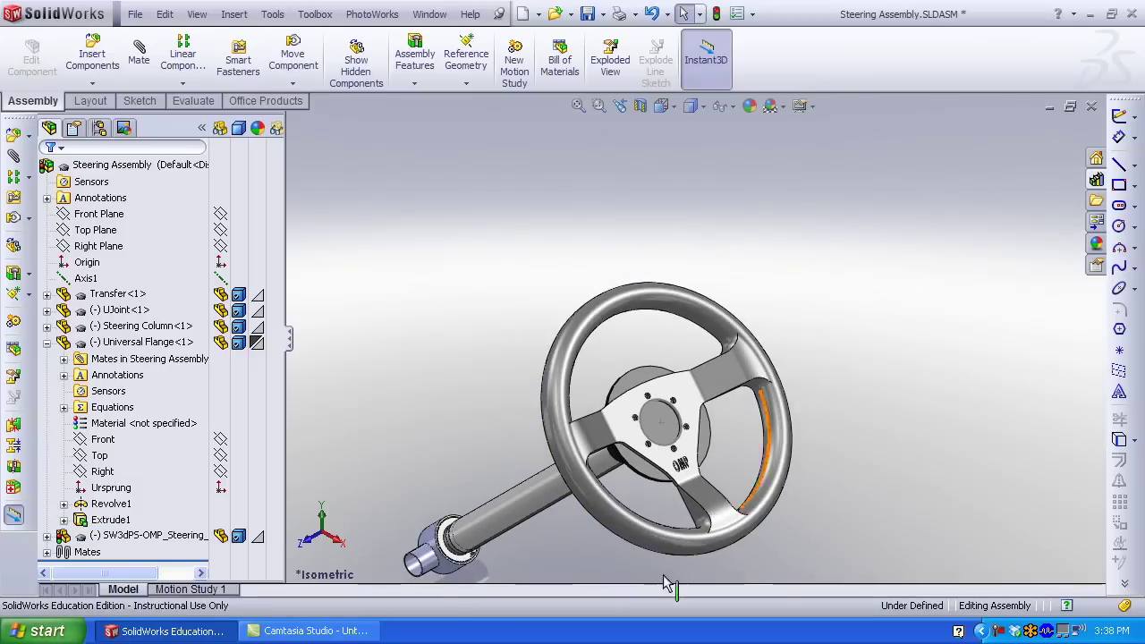
scroll(647, 465, down, 5)
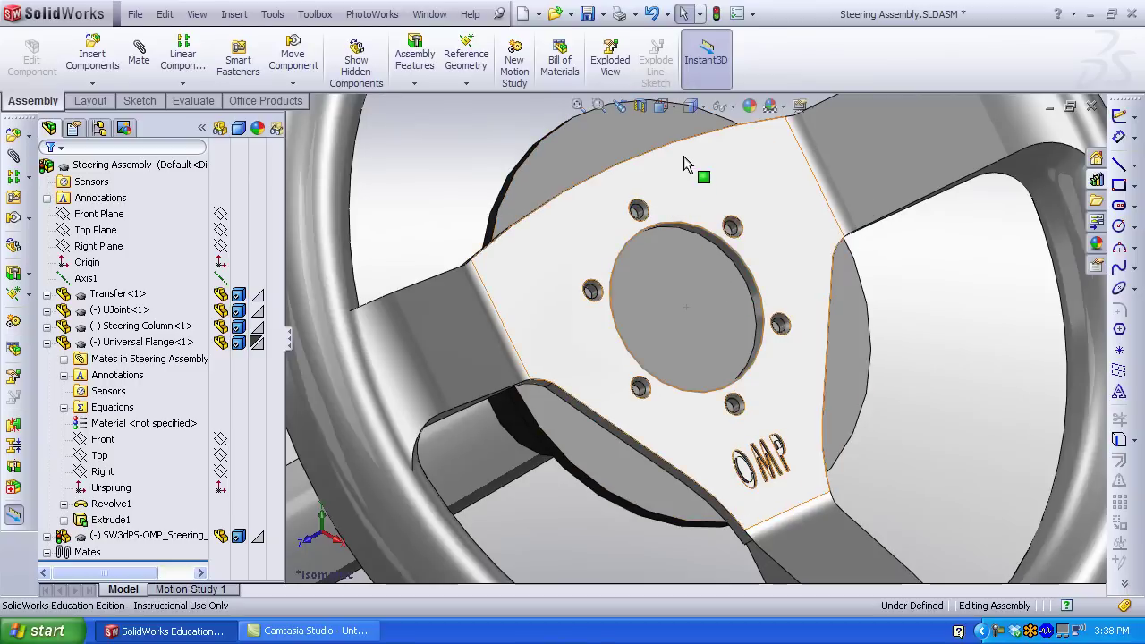
key(ctrl+8)
click(626, 159)
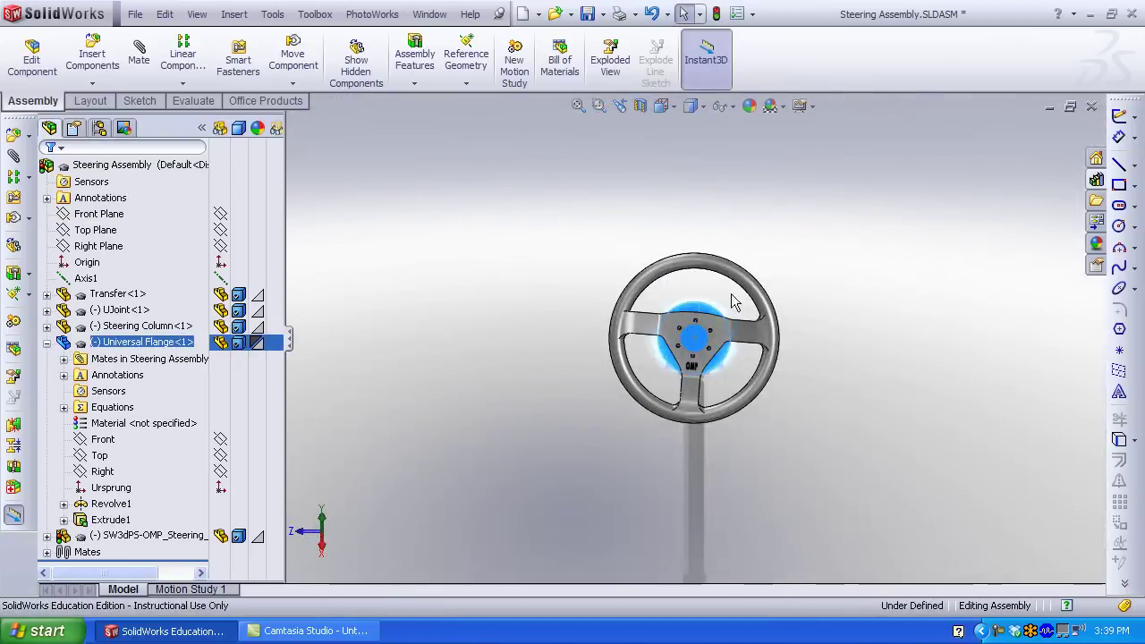
scroll(727, 326, down, 3)
scroll(665, 383, down, 3)
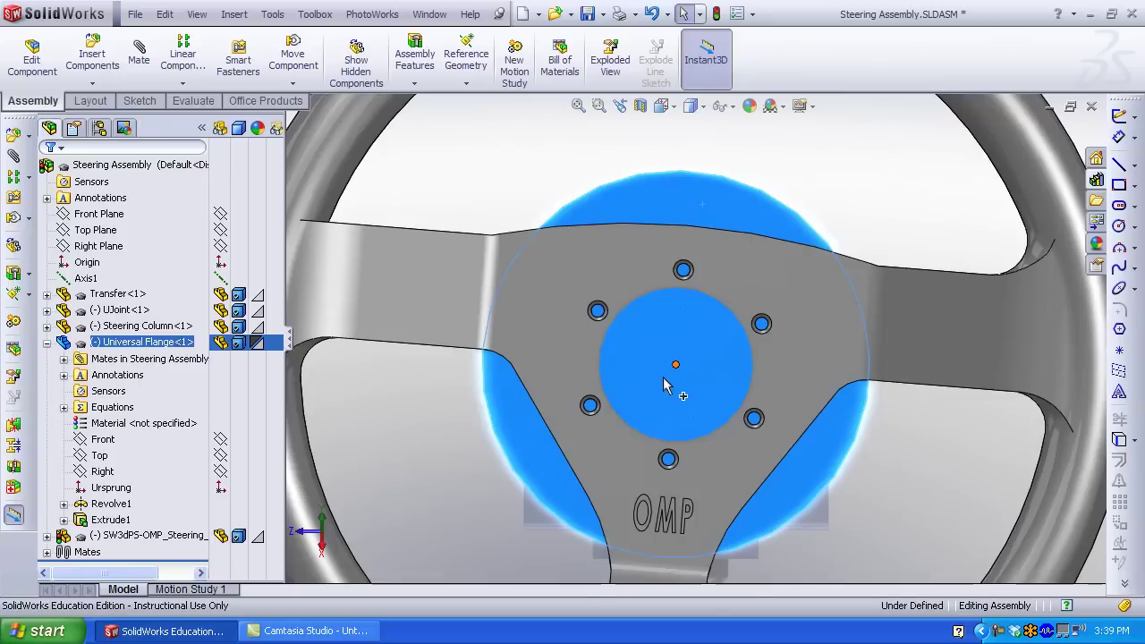
right_click(688, 202)
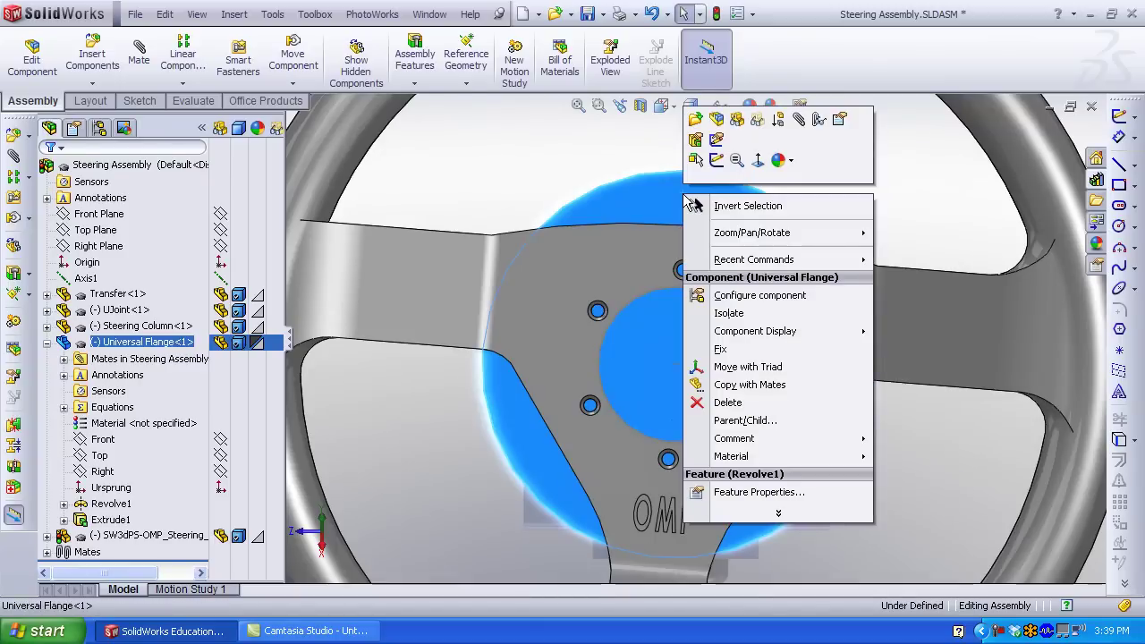
click(725, 128)
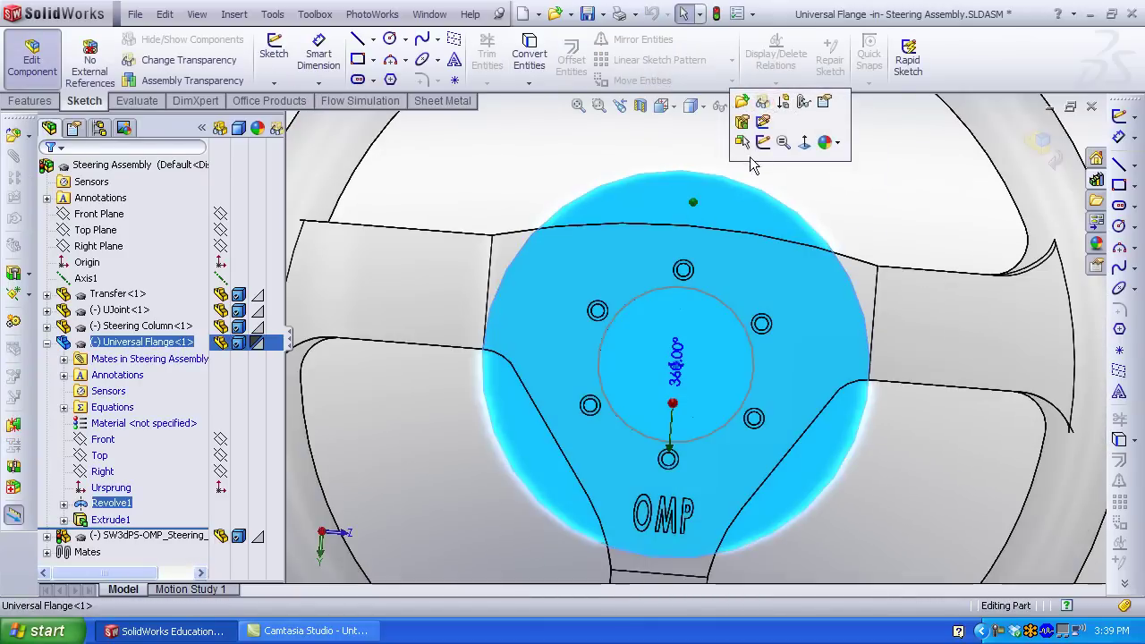
click(761, 142)
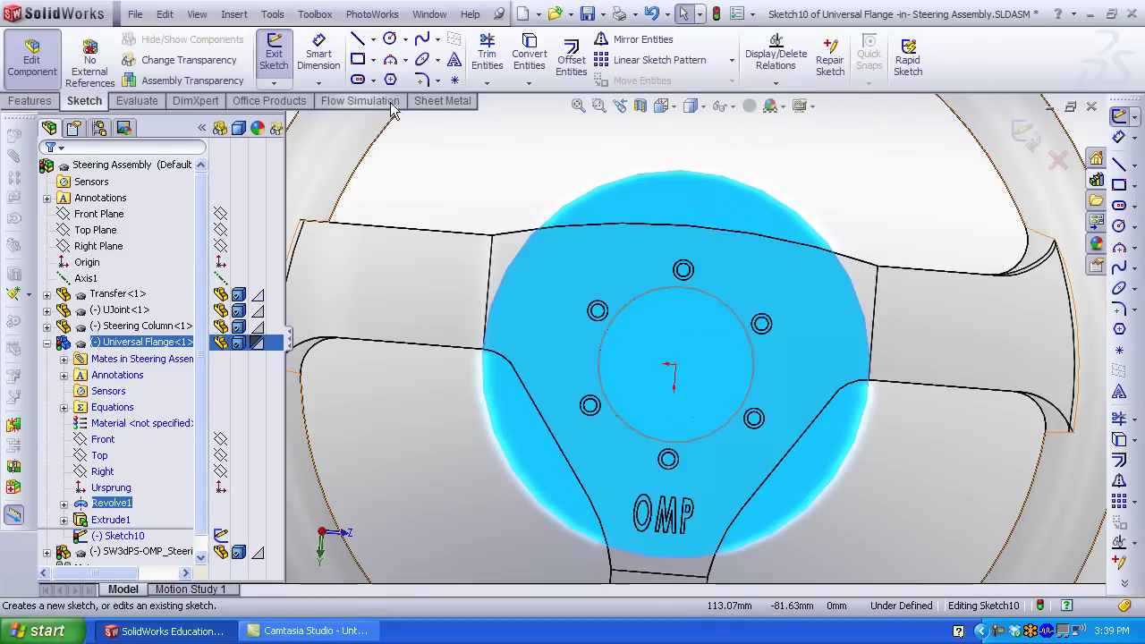
Sketch a circle of about 24.25 mm radius centred on the sketch origin of the flange face
right_click(673, 347)
click(699, 351)
click(672, 365)
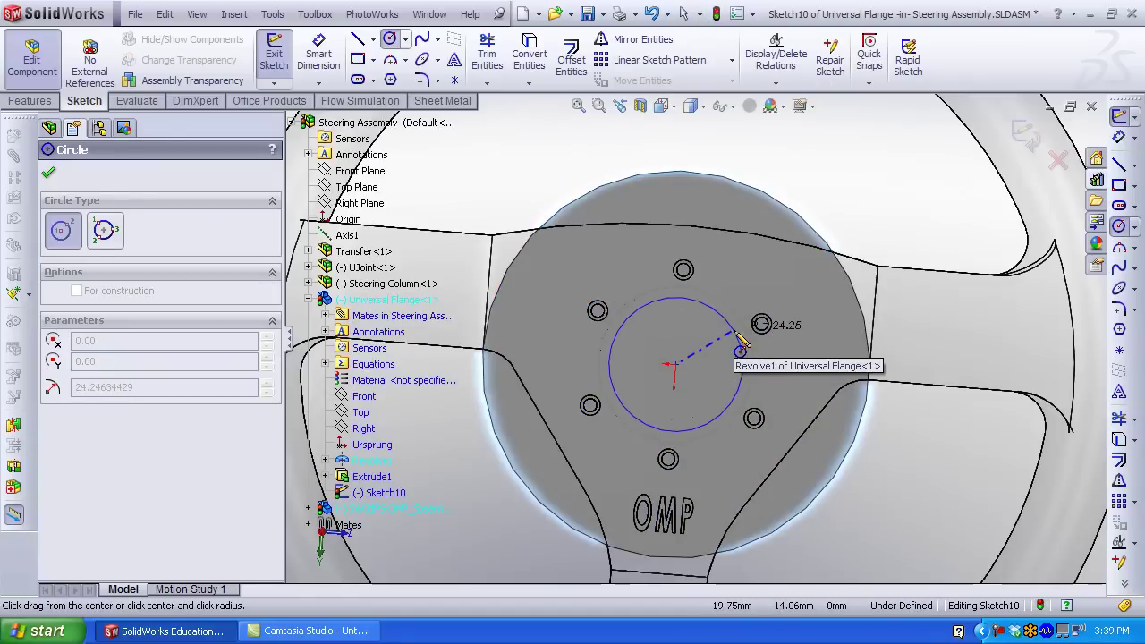
click(741, 343)
Dimension the central circle's diameter to 50 mm
right_click(740, 271)
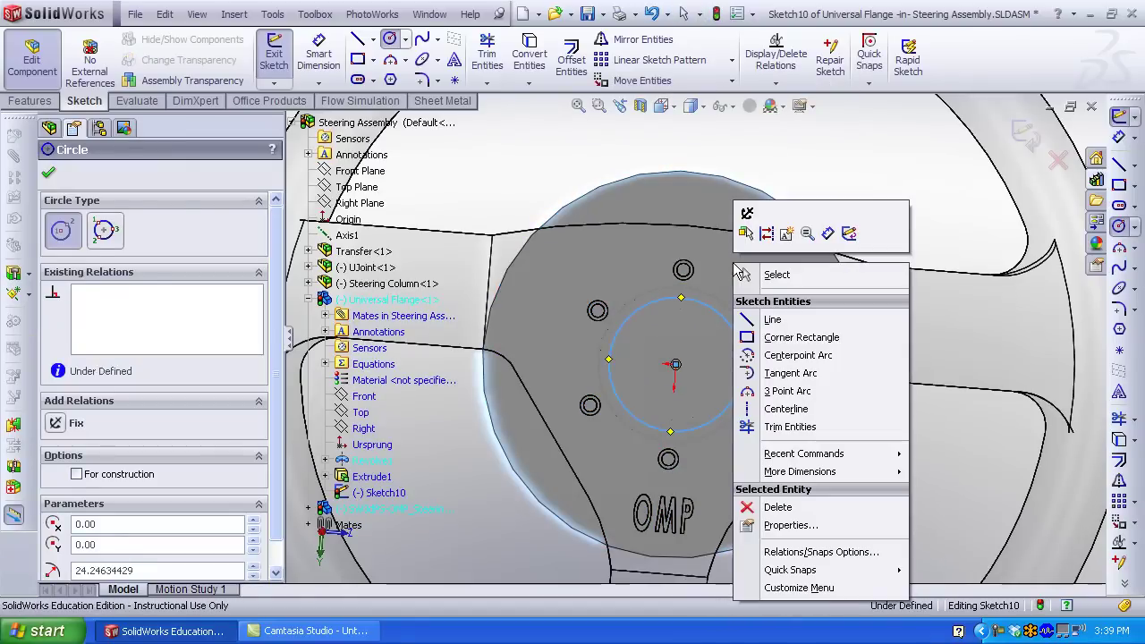
click(828, 234)
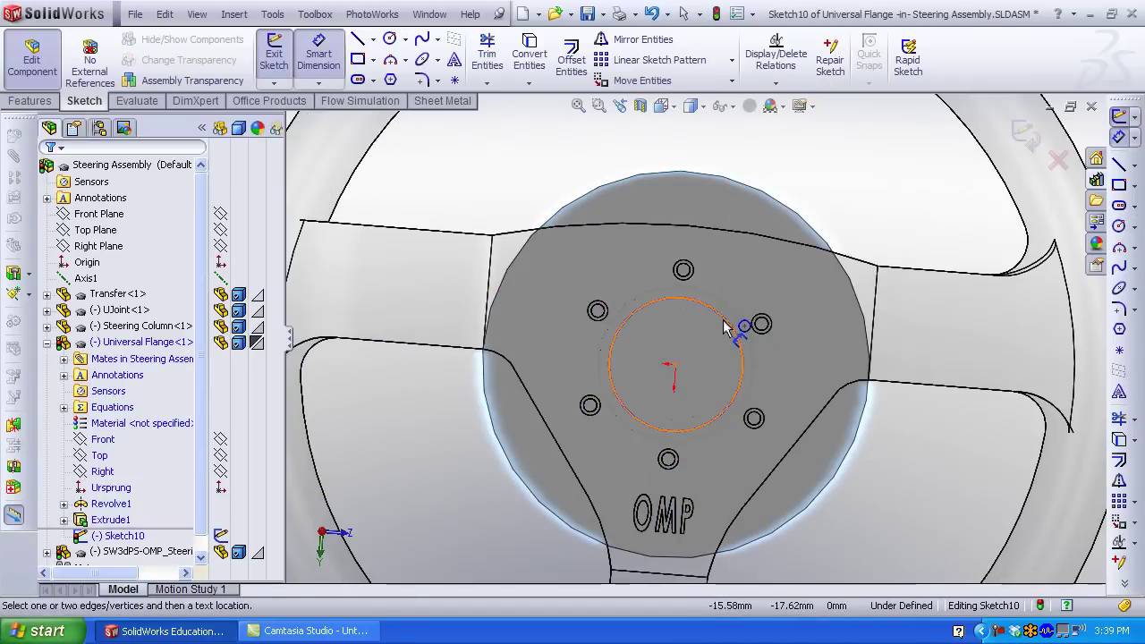
click(734, 327)
click(841, 199)
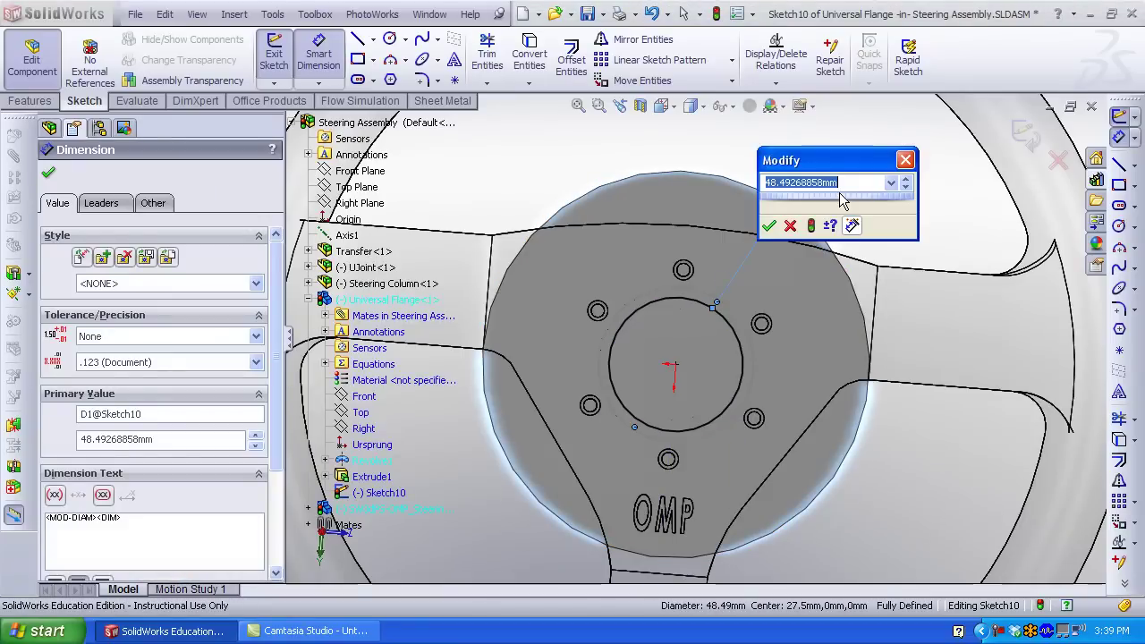
text(50)
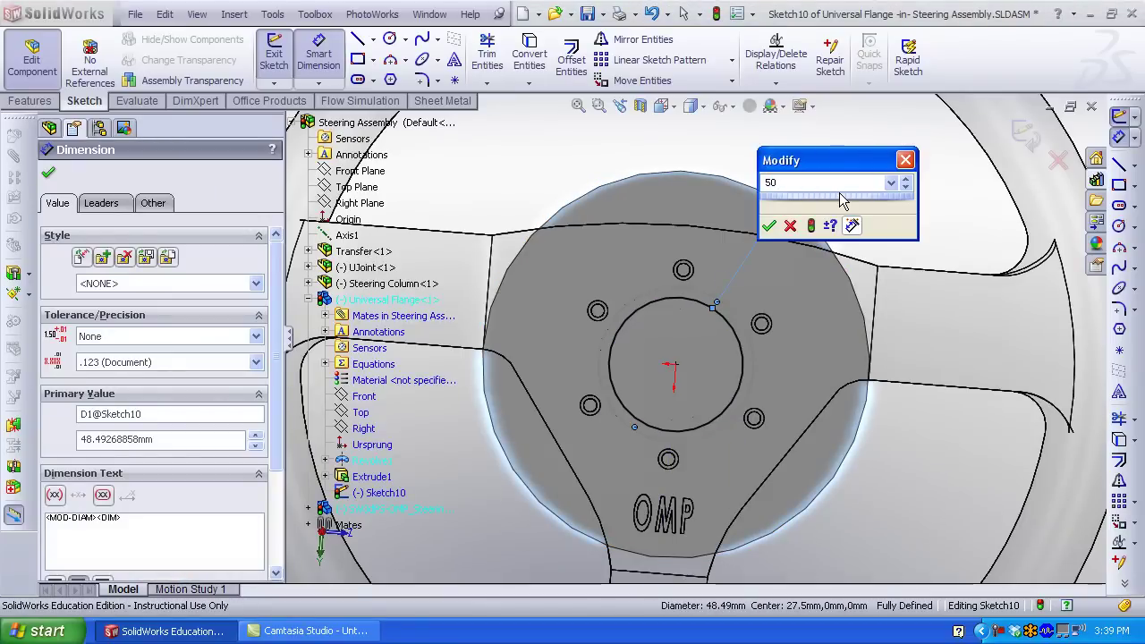
key(Return)
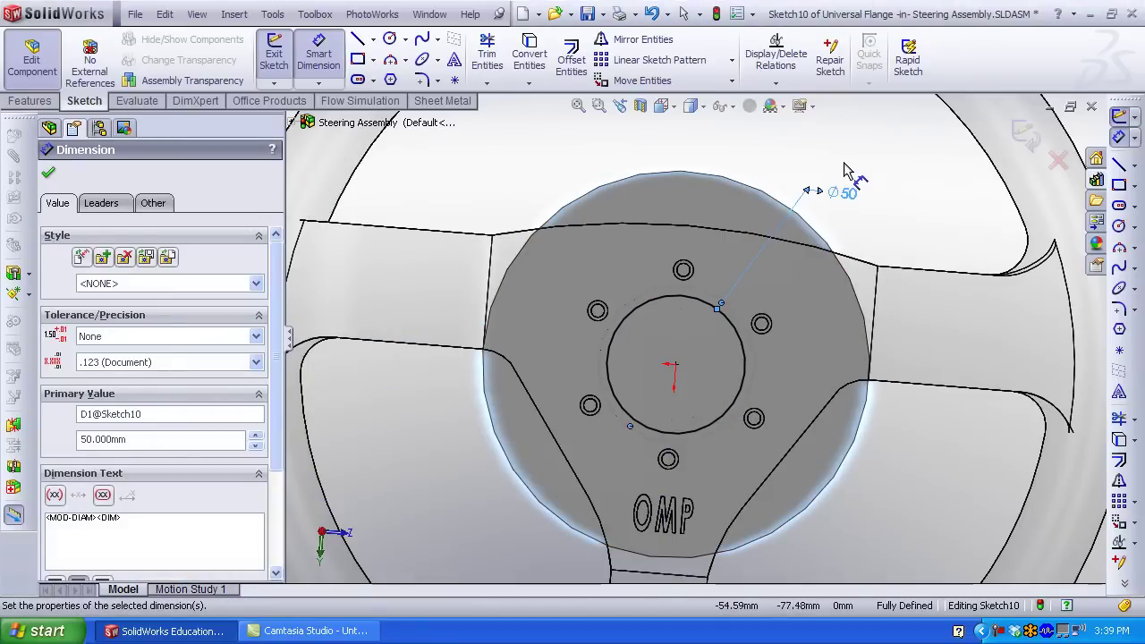
right_click(847, 170)
click(877, 166)
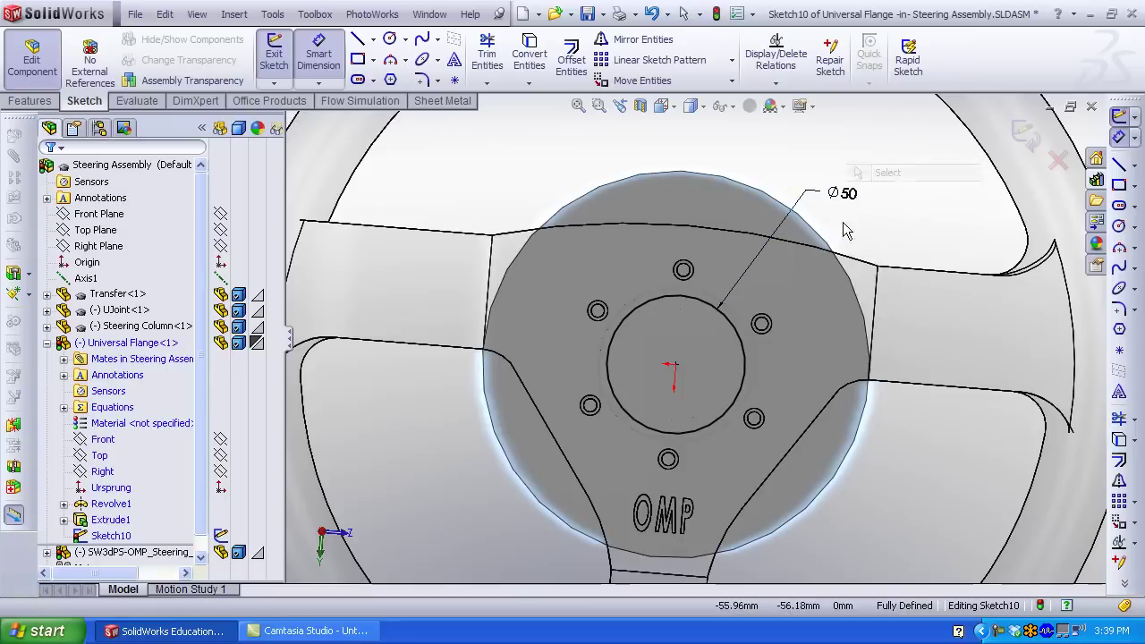
Pick the inner edge of the steering wheel's uppermost bolt hole with Select Other and convert it into the flange sketch
click(685, 276)
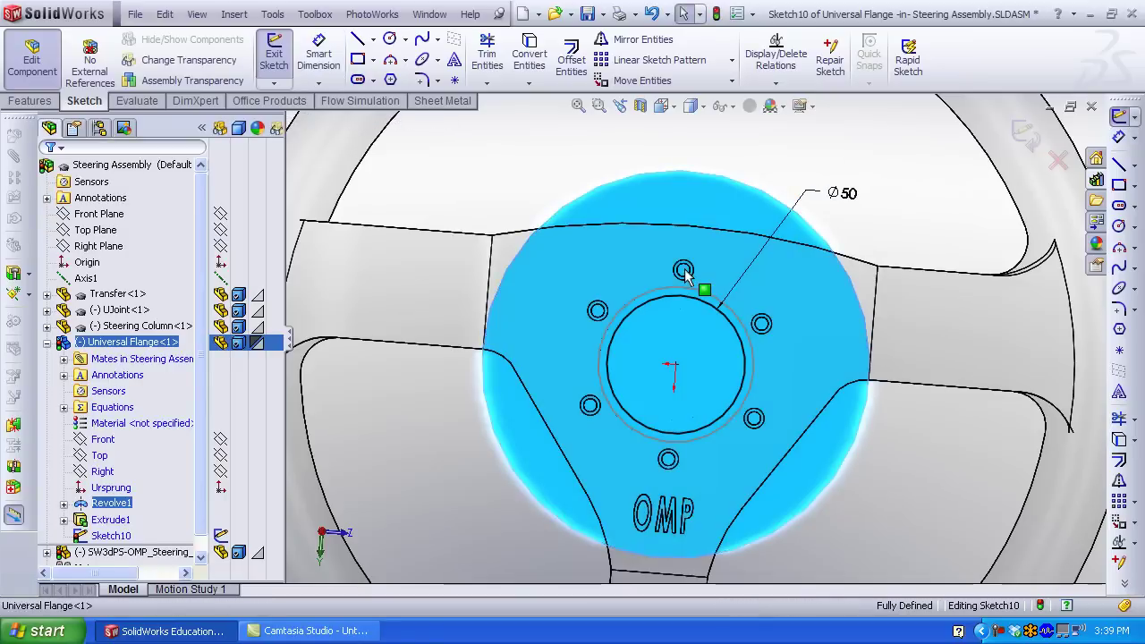
right_click(685, 274)
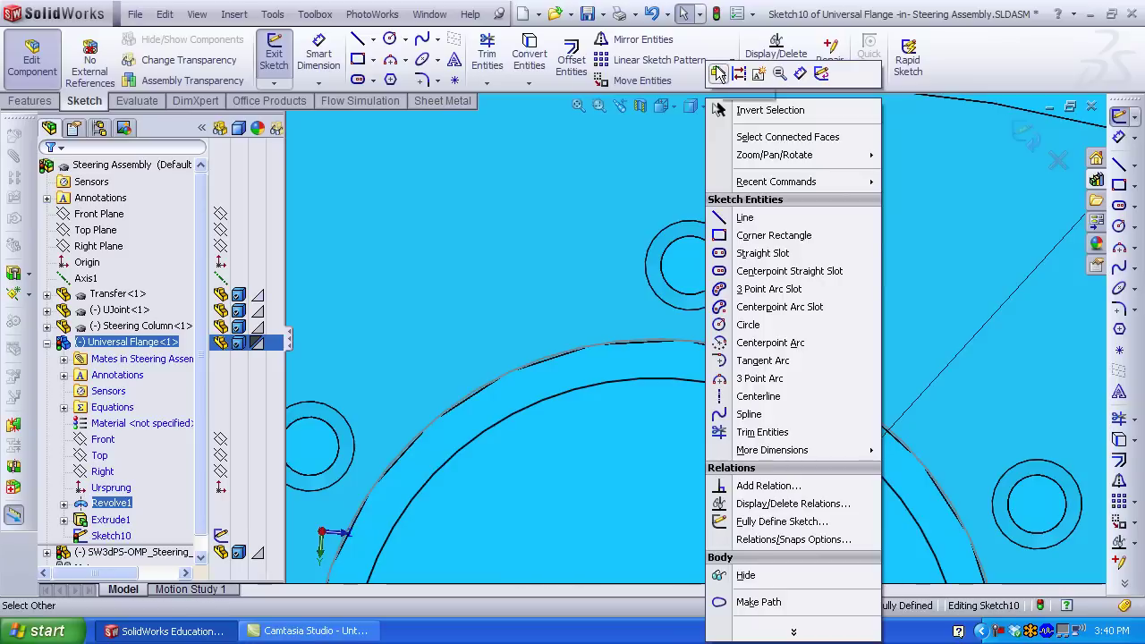
click(698, 73)
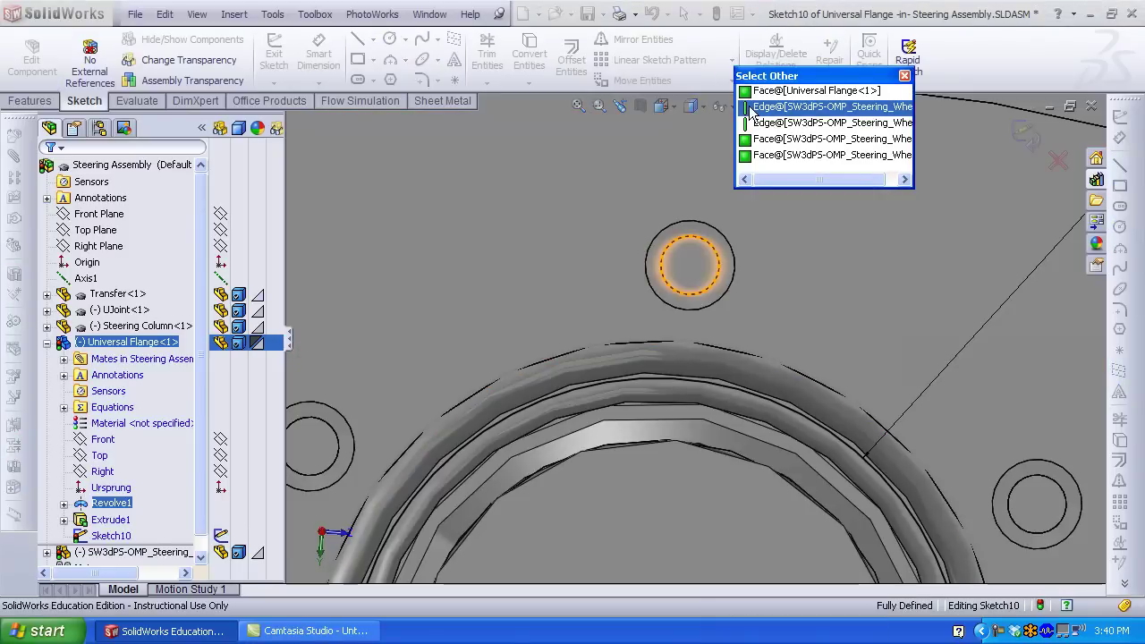
click(750, 108)
click(537, 67)
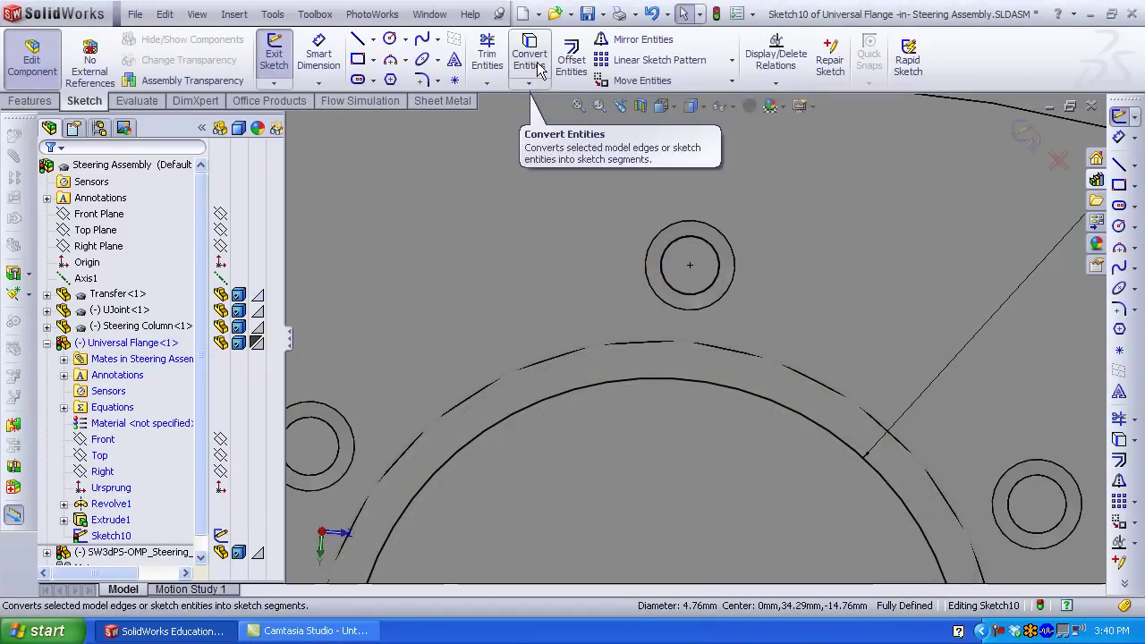
Convert the inner edges of the steering wheel's five remaining bolt holes into the flange sketch
right_click(973, 94)
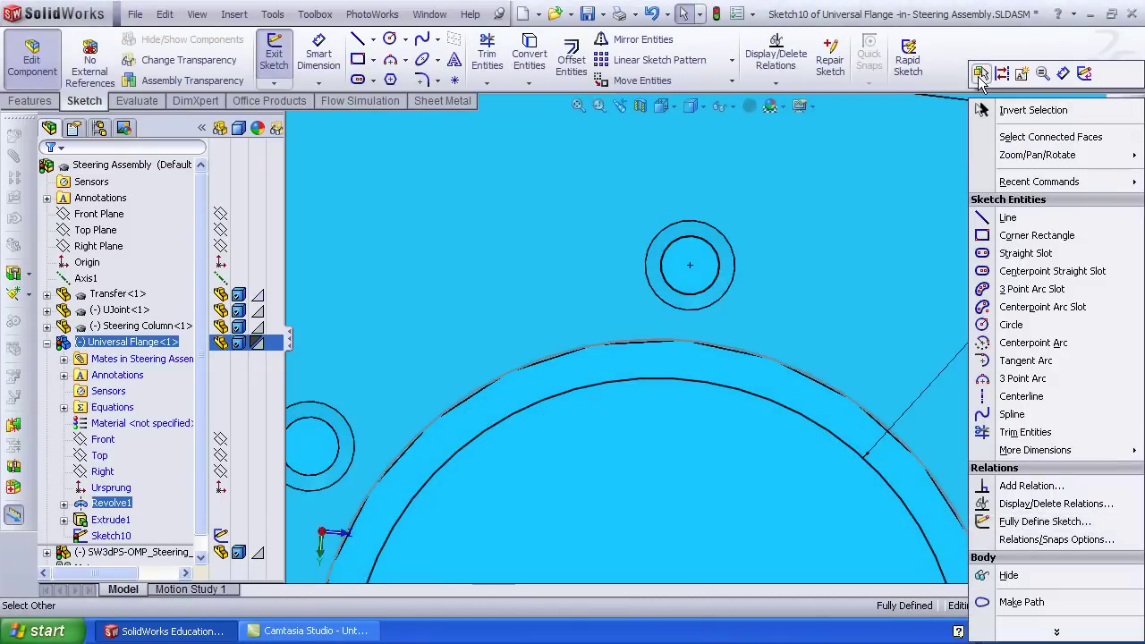
click(981, 78)
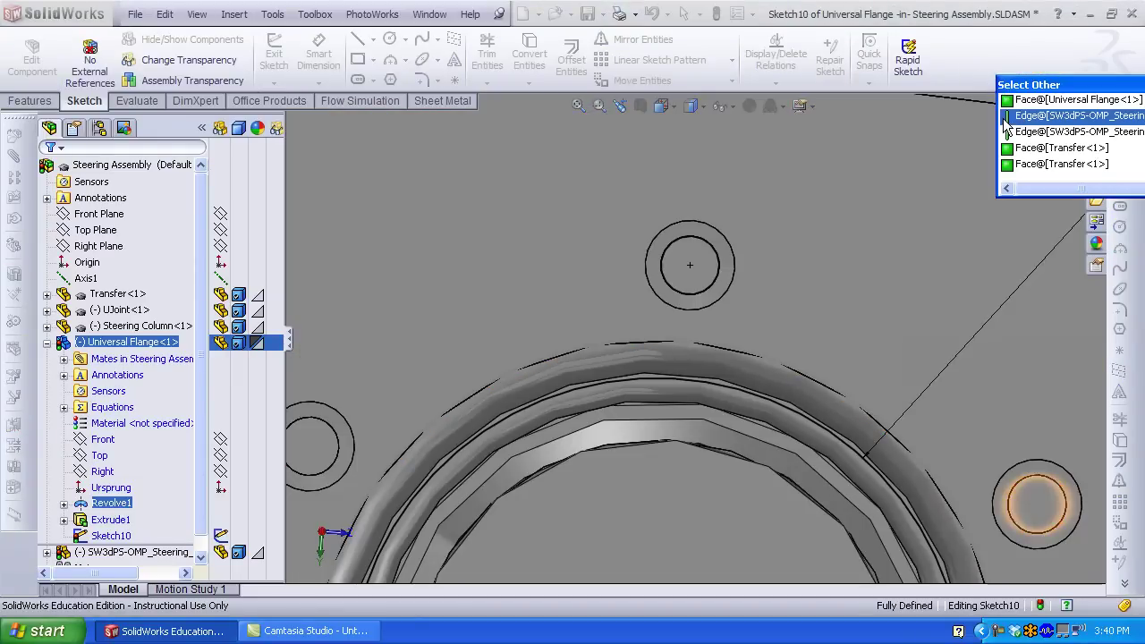
click(1015, 116)
click(524, 51)
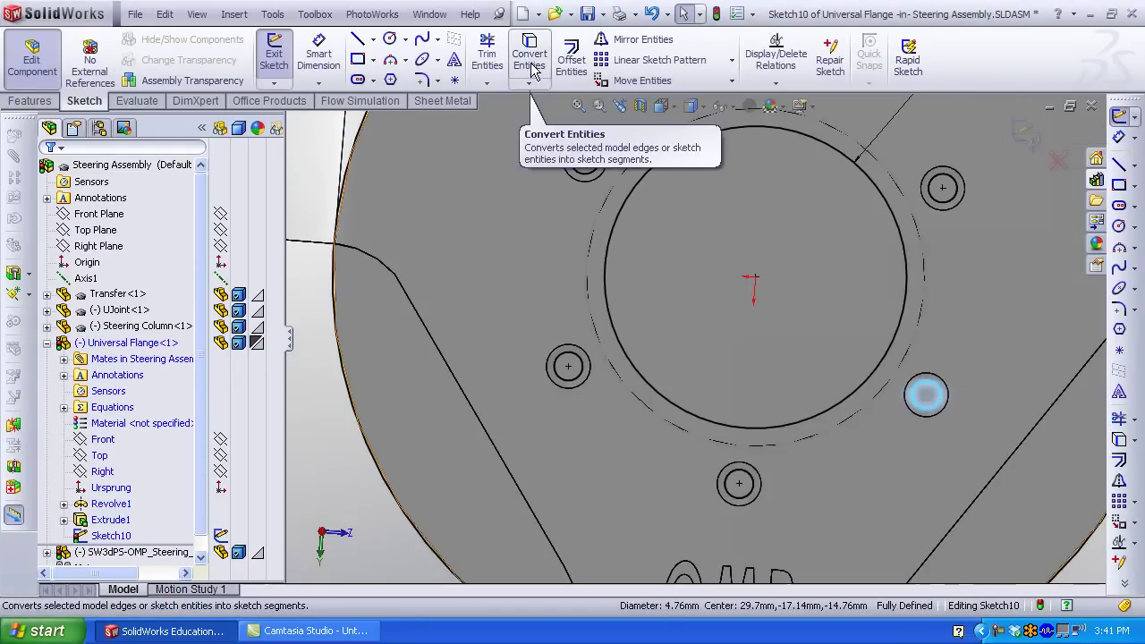
click(531, 67)
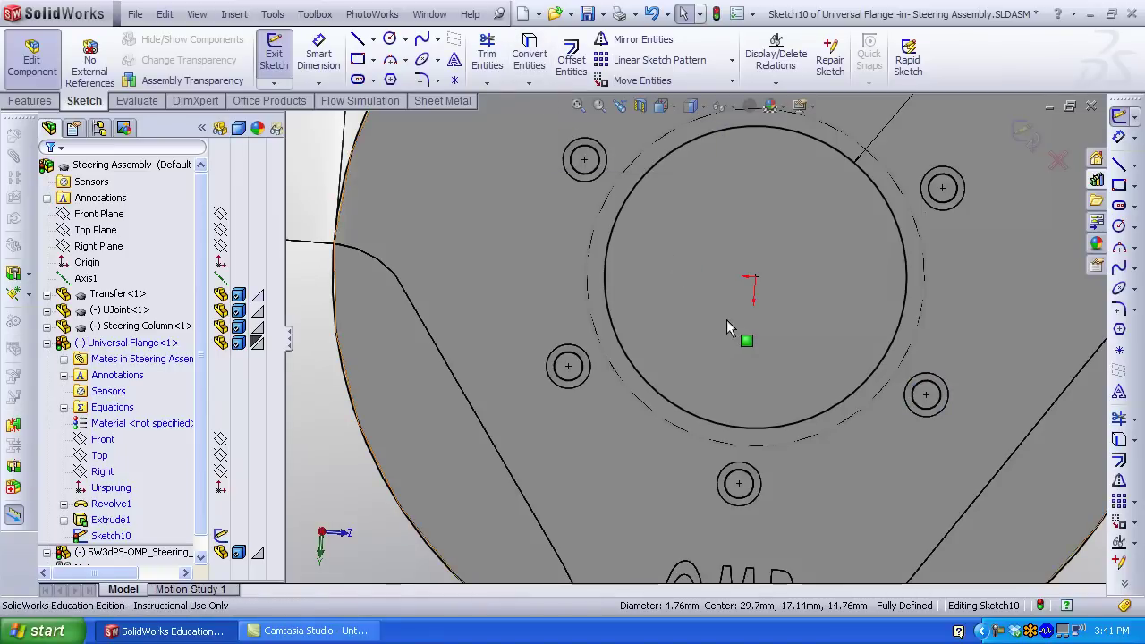
Cut-extrude the central circle and bolt-hole circles through the Universal Flange's disc with Up To Surface, ending at its opposite face
scroll(729, 327, up, 2)
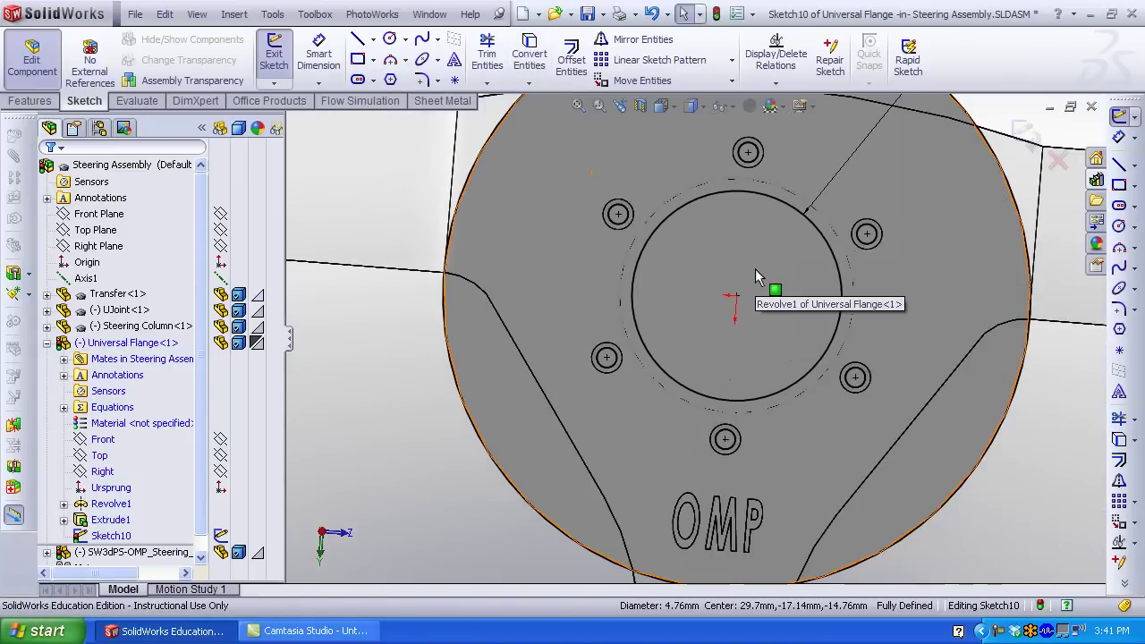
scroll(729, 327, up, 1)
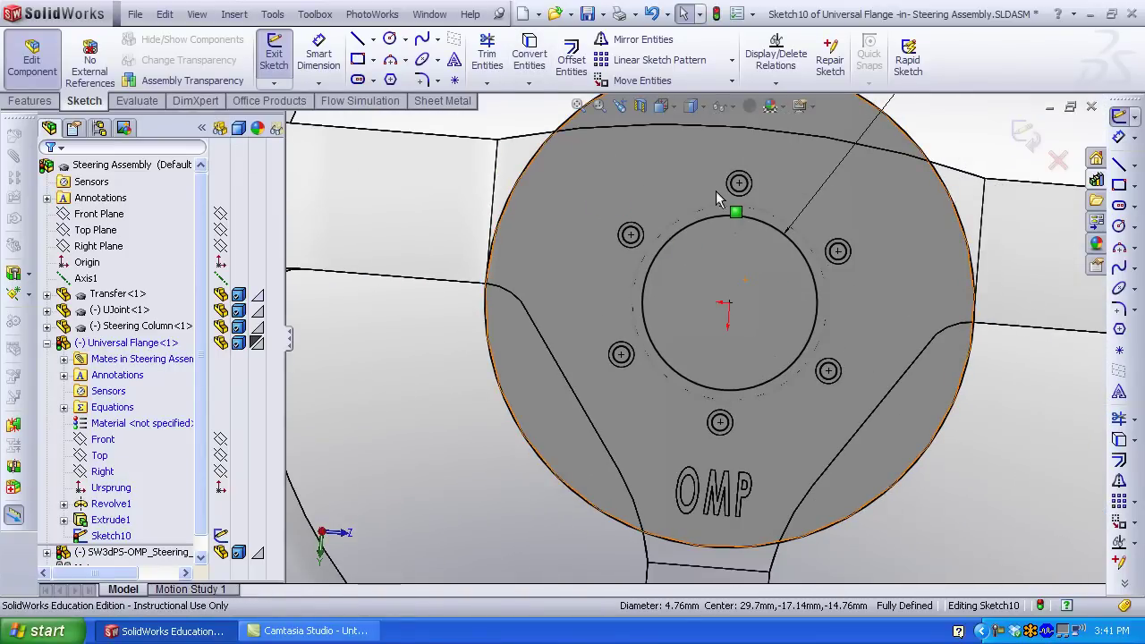
click(18, 101)
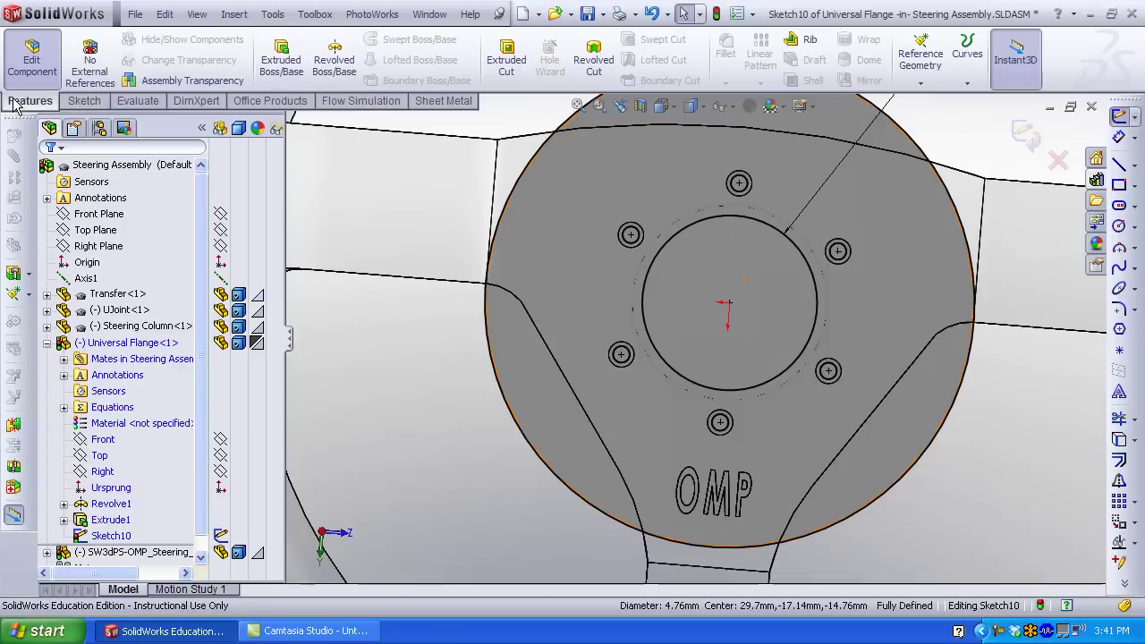
click(506, 59)
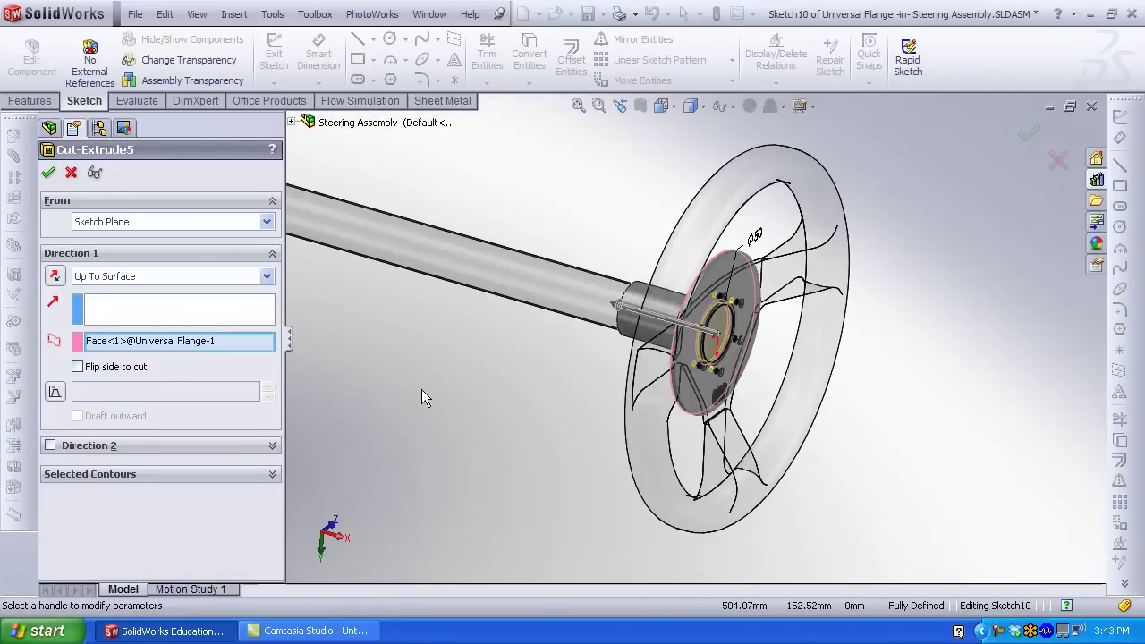
key(Left)
key(Left)
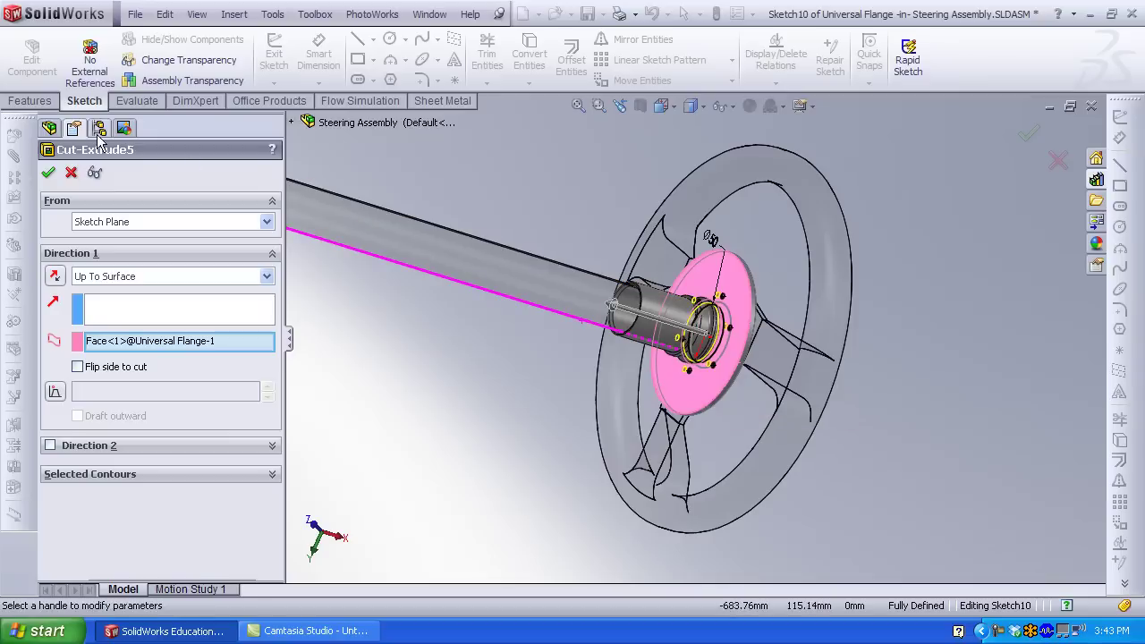
click(50, 171)
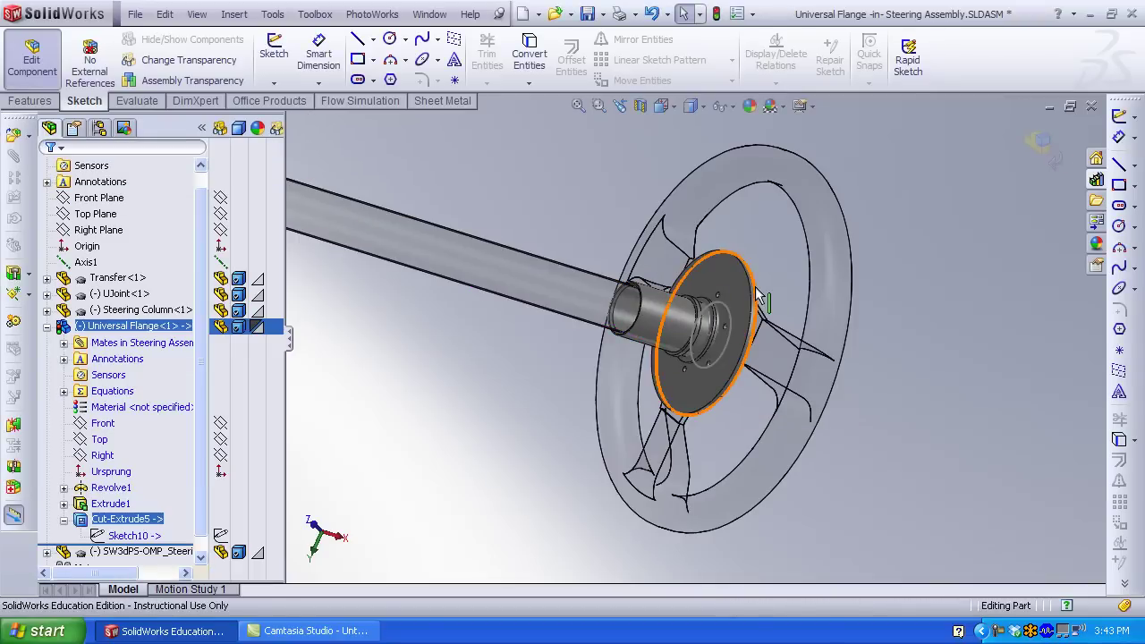
Finish editing the flange within the assembly and open the Universal Flange part from the assembly to inspect it
click(20, 43)
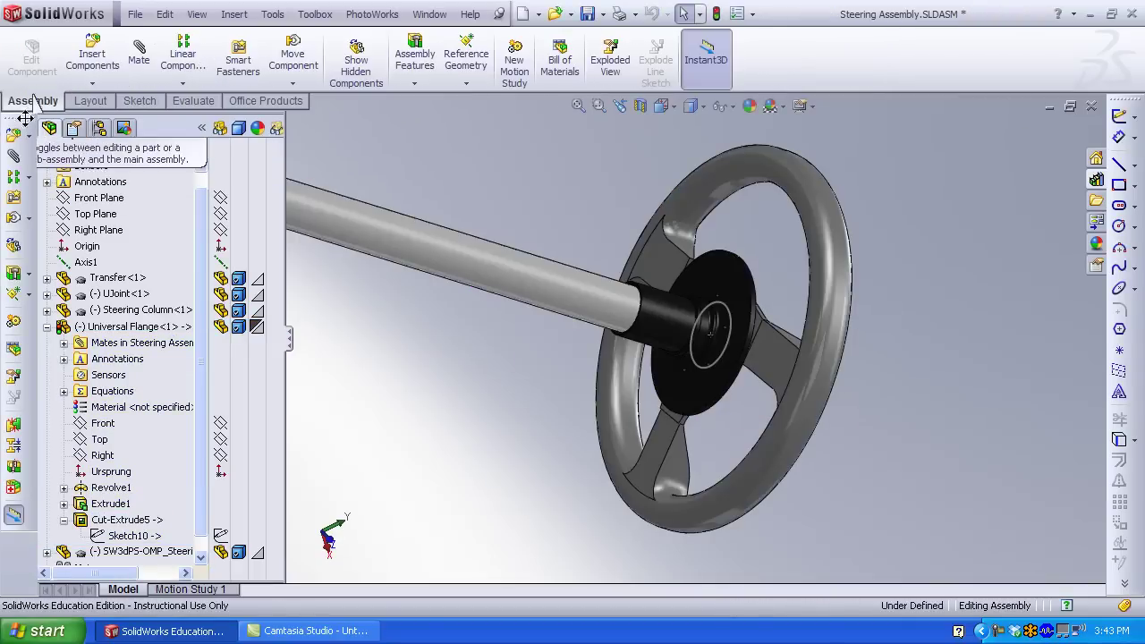
click(141, 330)
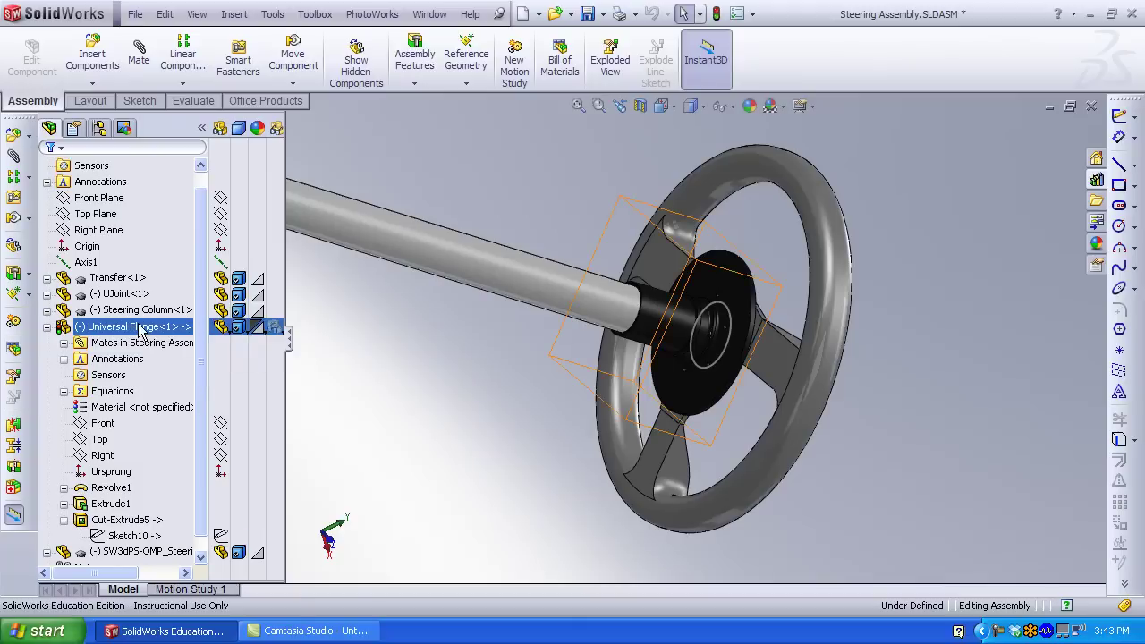
right_click(141, 327)
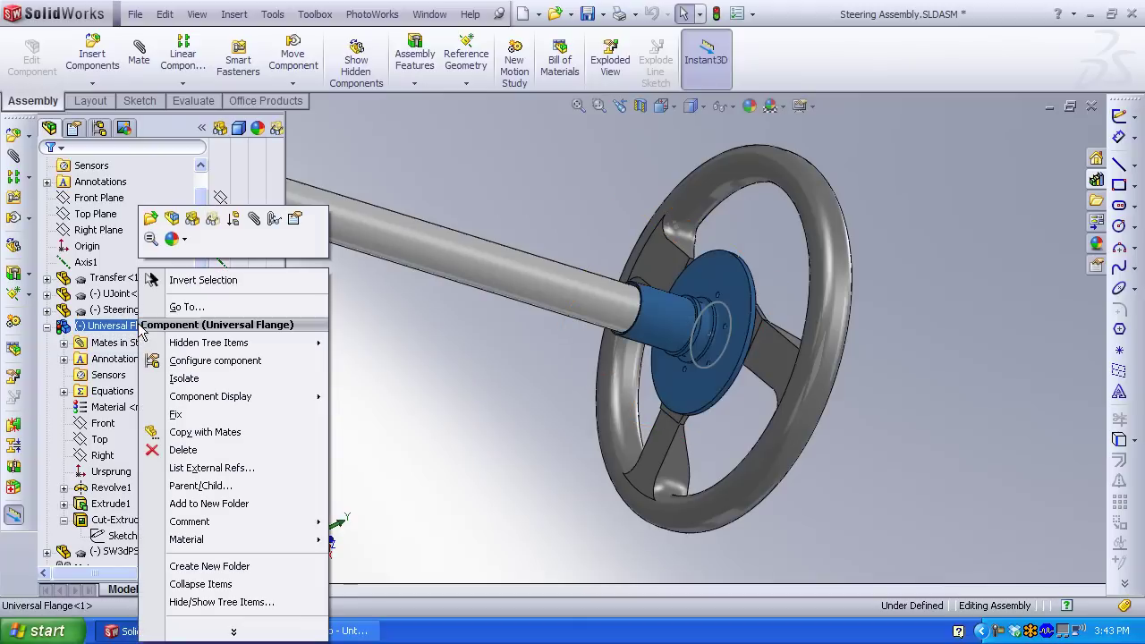
click(152, 220)
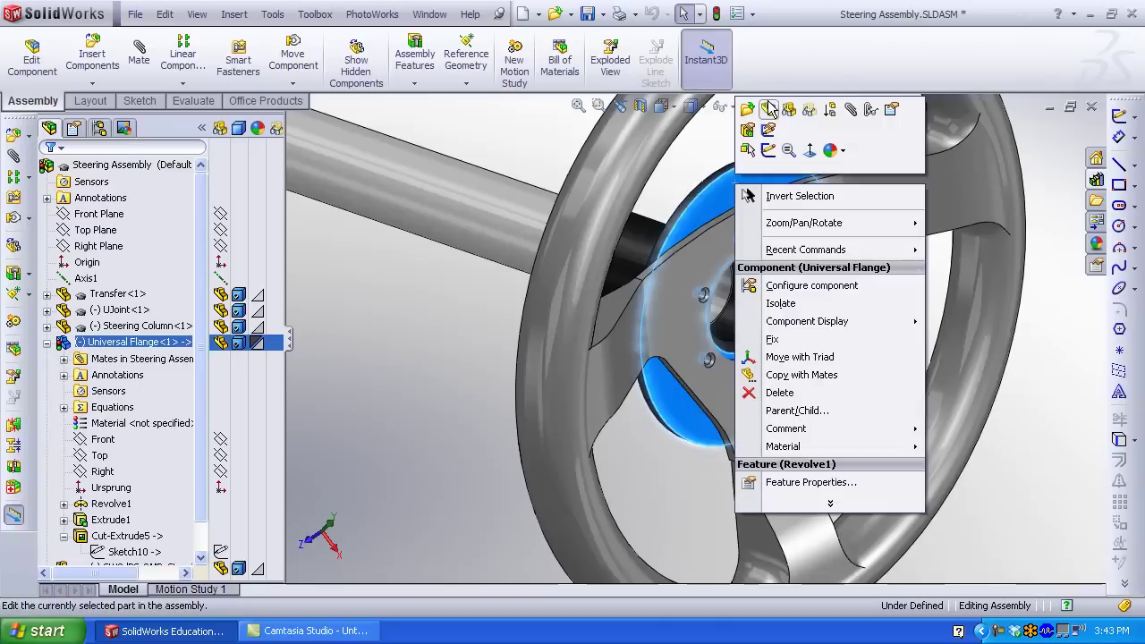
key(Escape)
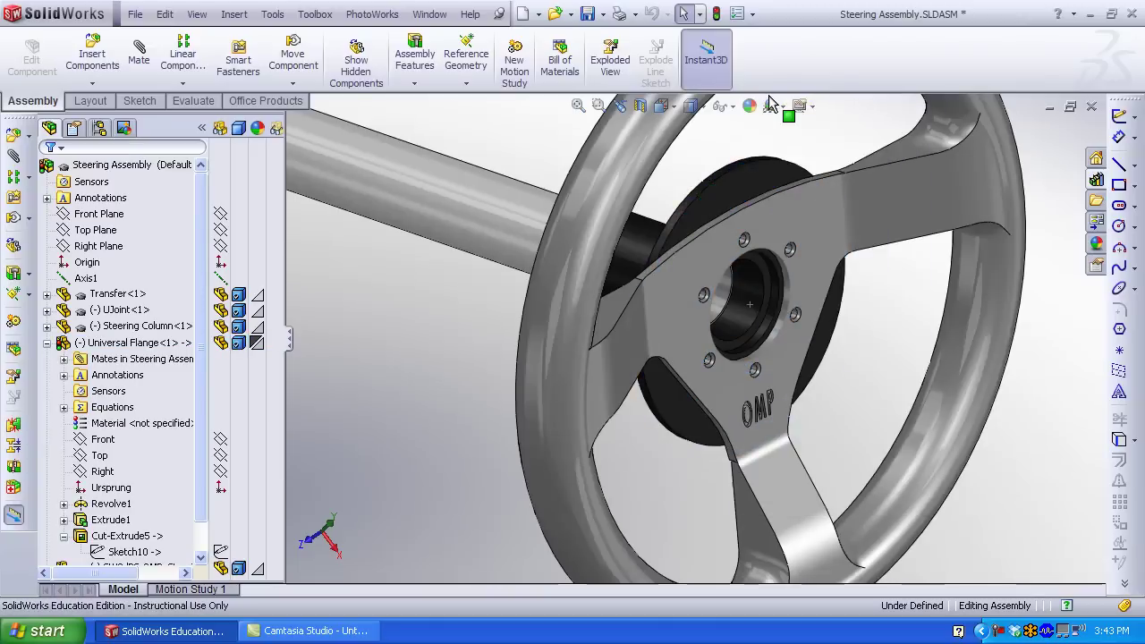
click(788, 166)
click(819, 142)
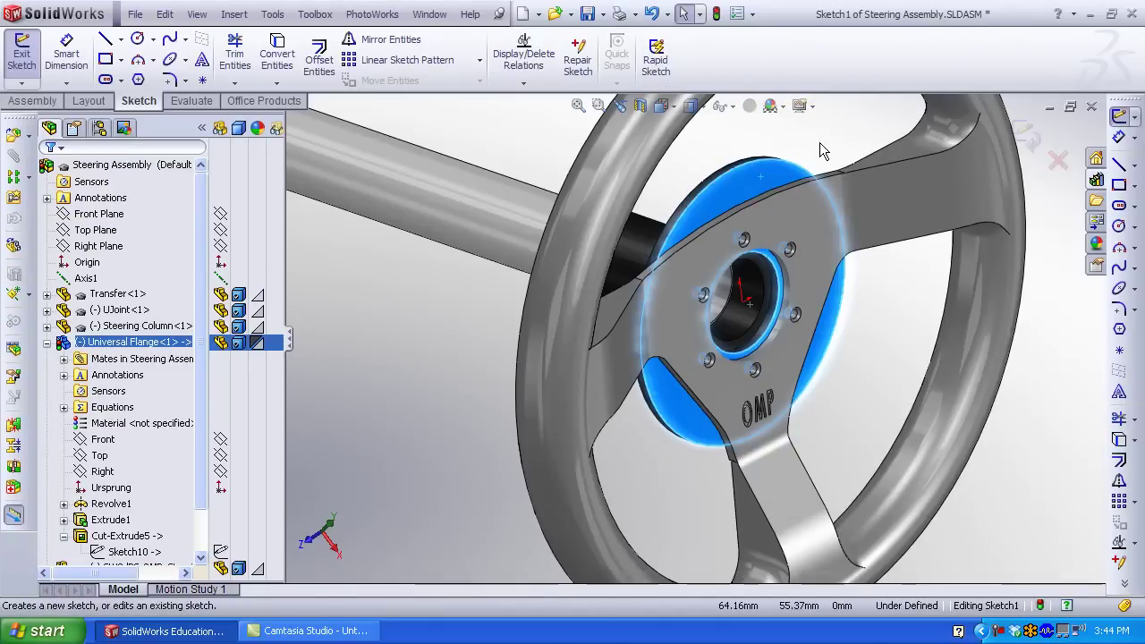
key(ctrl+8)
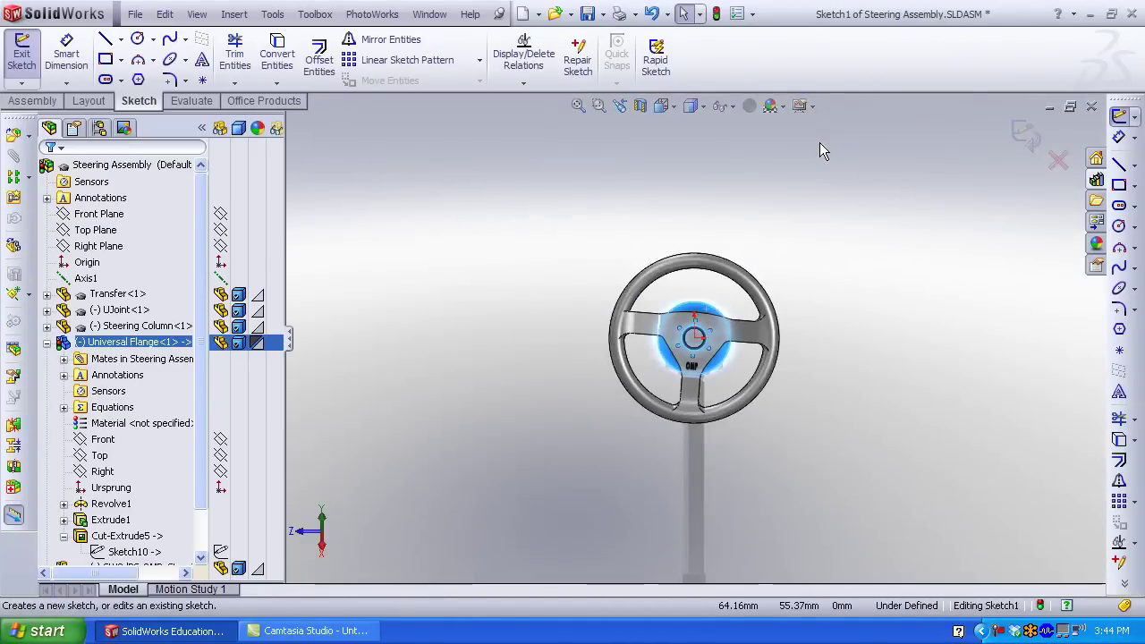
scroll(729, 349, down, 5)
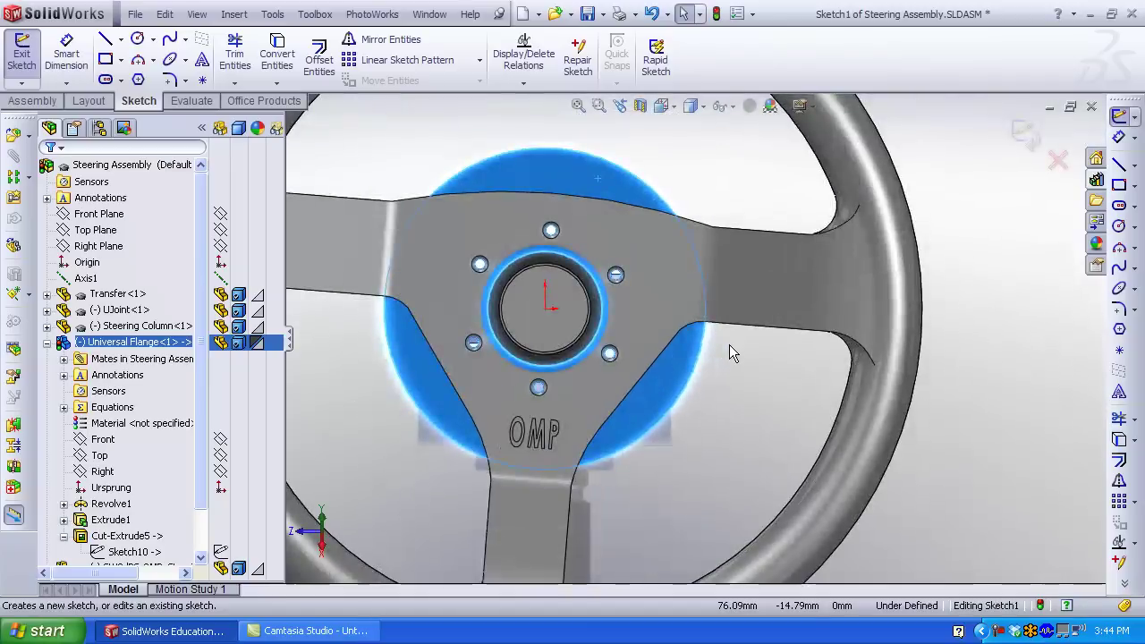
Edit the Universal Flange in place and sketch a closed six-line outline on its disc face through the corners of the steering wheel's spokes
click(25, 56)
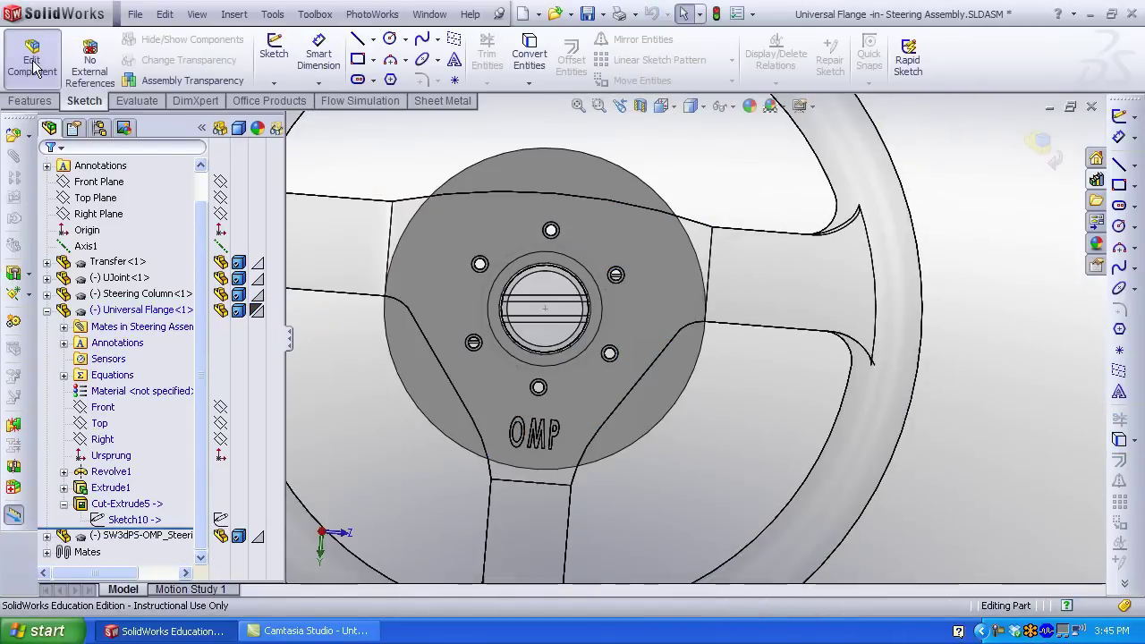
right_click(525, 171)
click(558, 141)
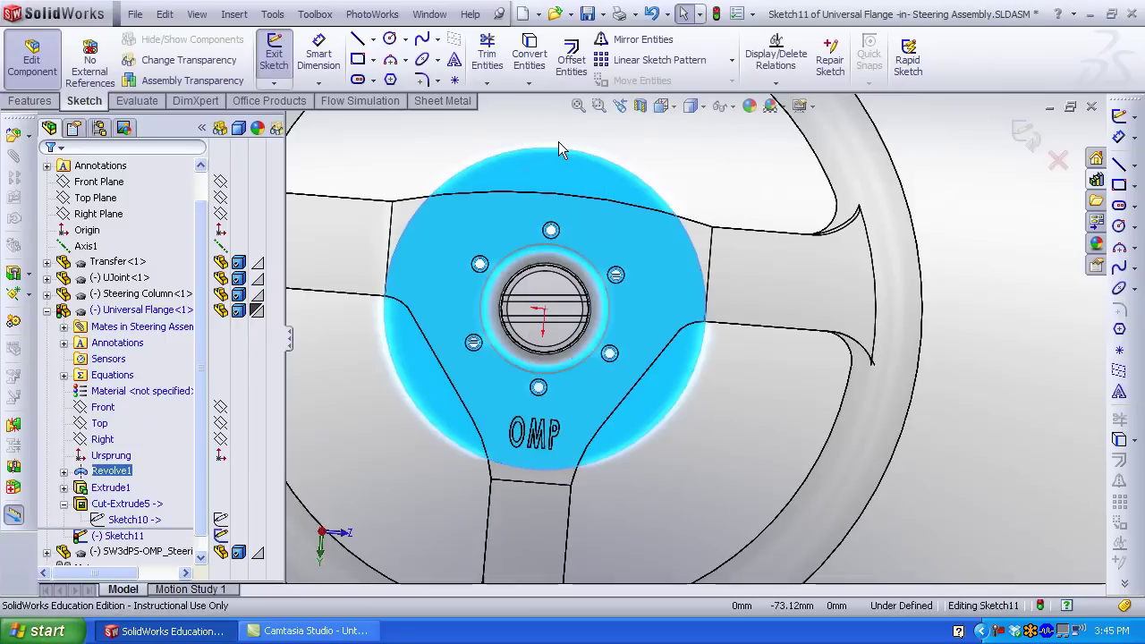
click(357, 39)
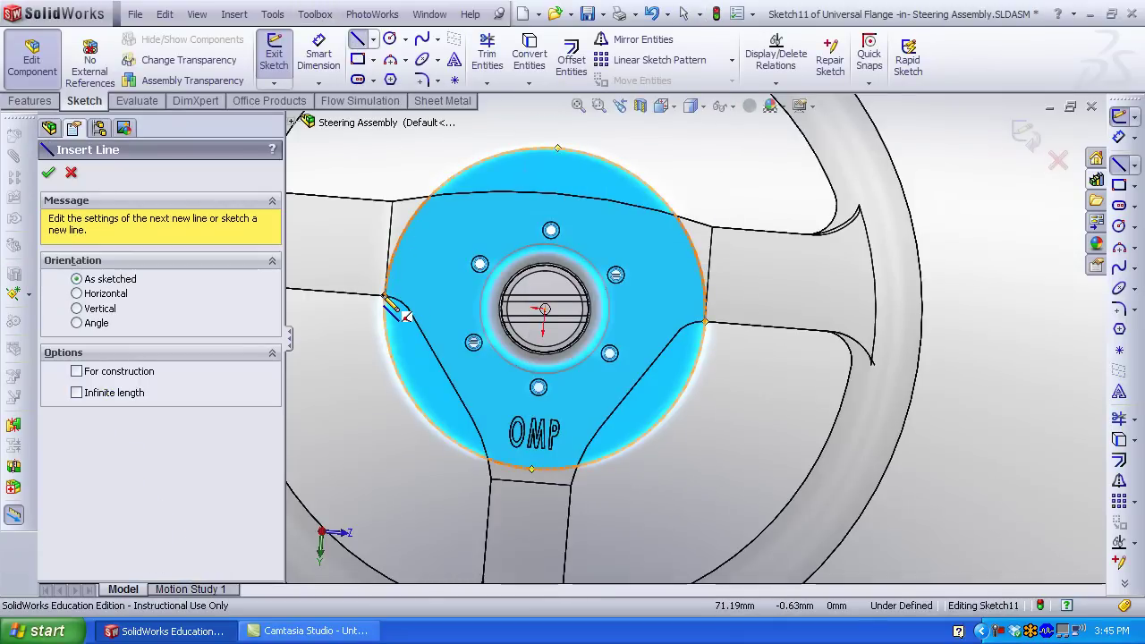
drag(386, 295, 391, 201)
click(392, 201)
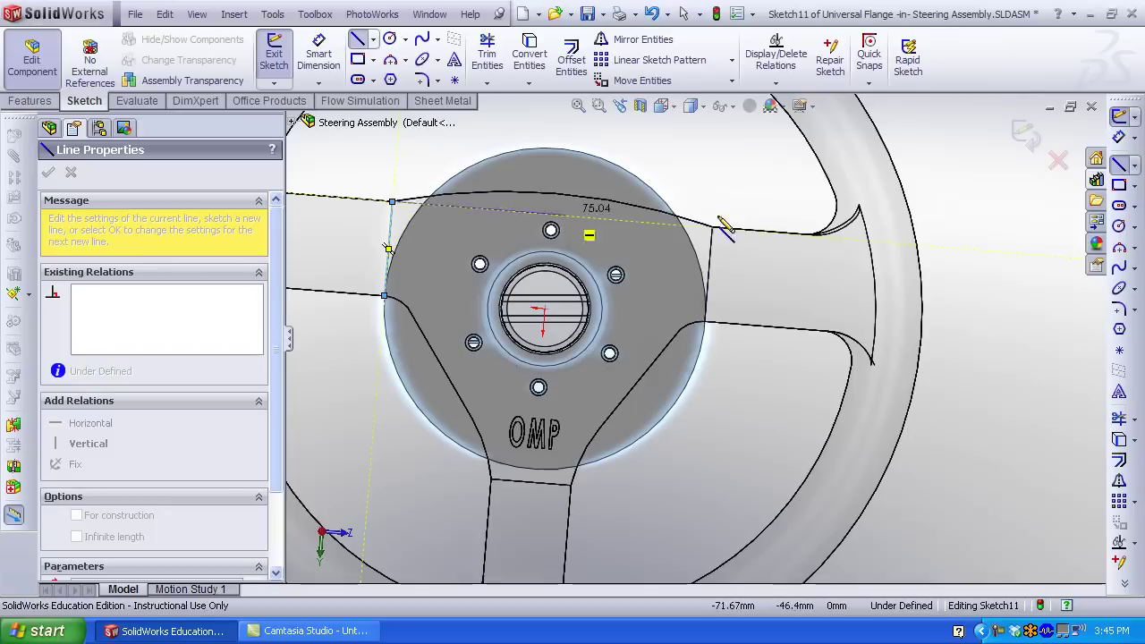
click(714, 228)
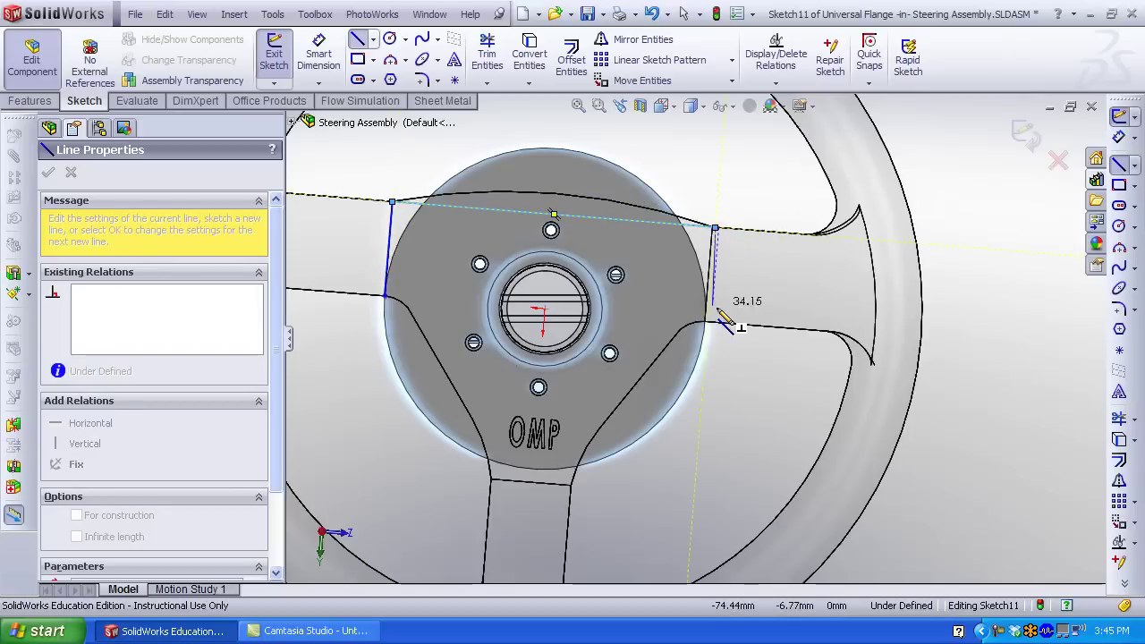
click(705, 321)
click(571, 484)
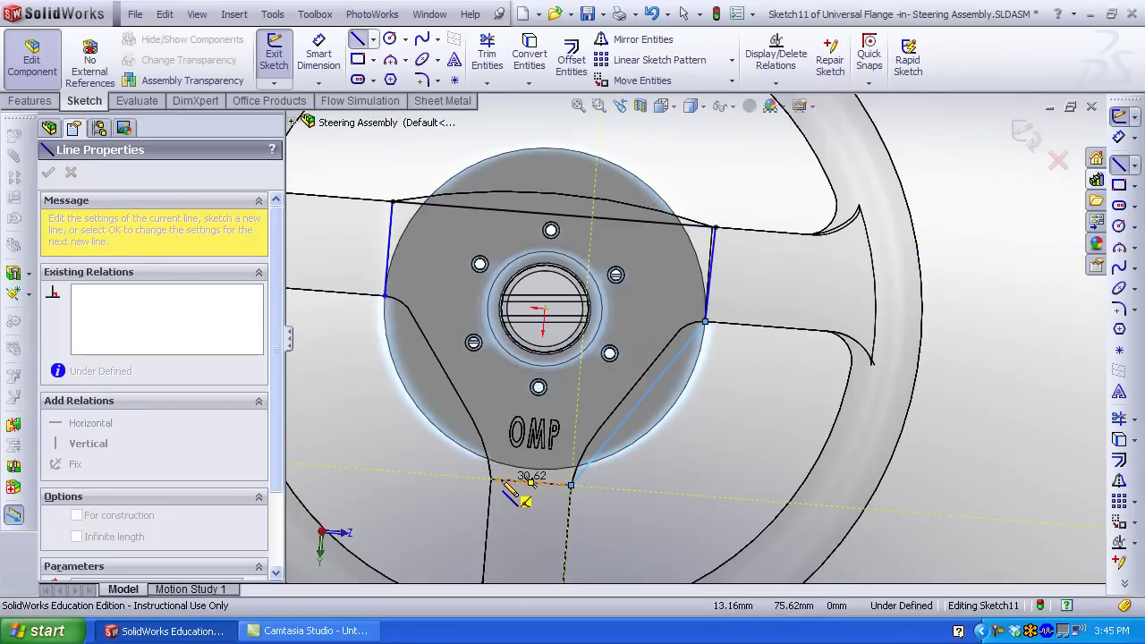
click(490, 480)
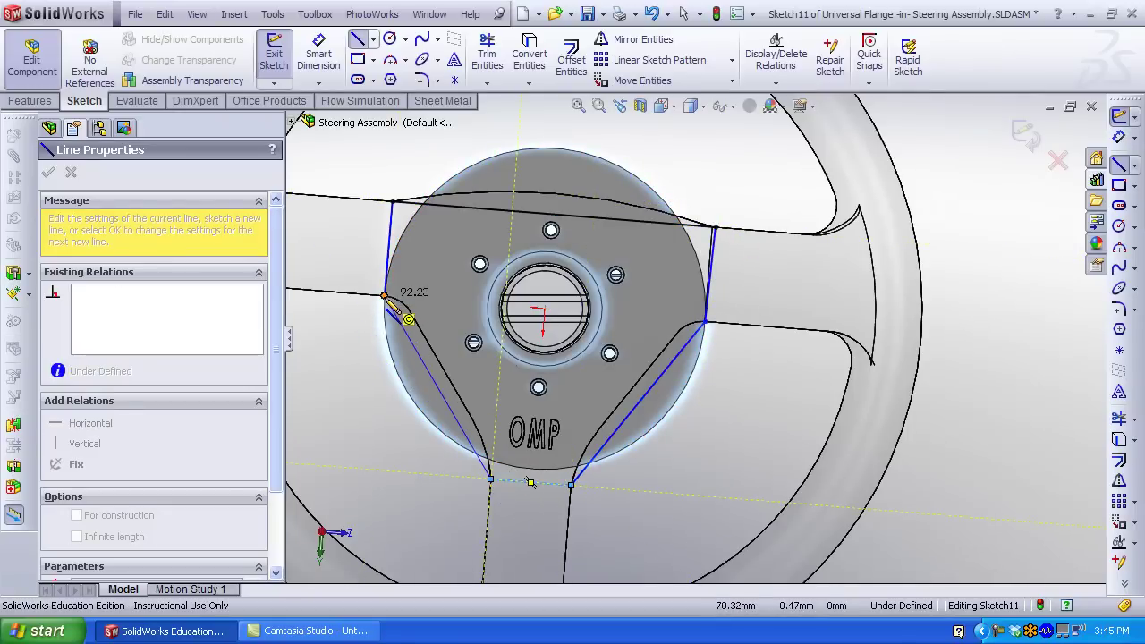
click(392, 297)
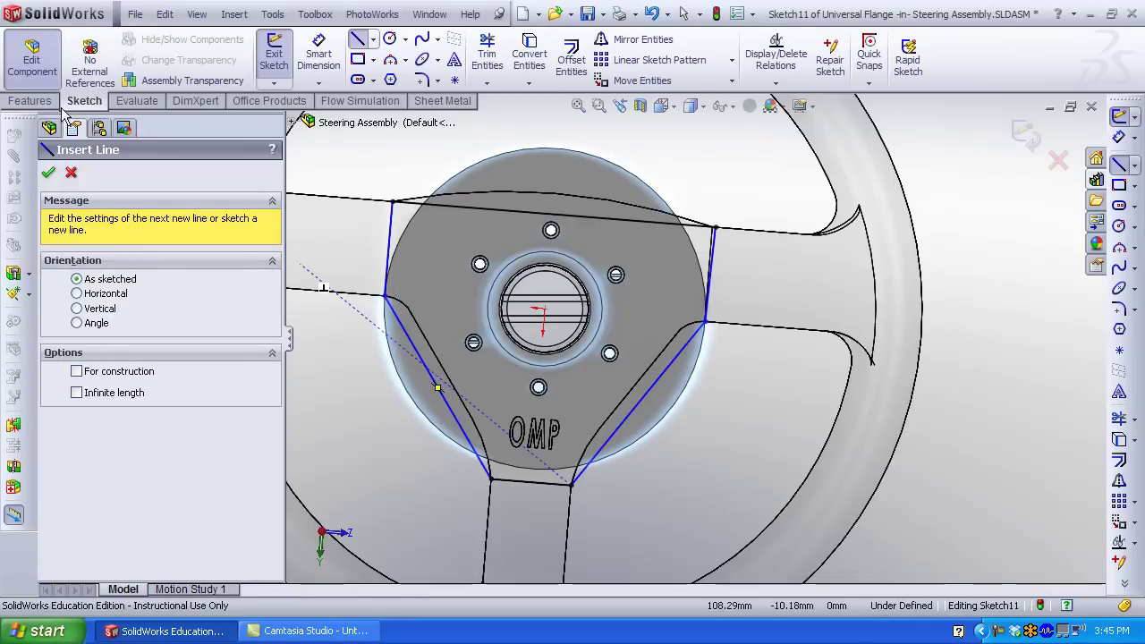
Cut-extrude the outline 82 mm blind with the side to cut flipped, trimming the flange outside it, and return to the assembly
click(32, 102)
click(507, 53)
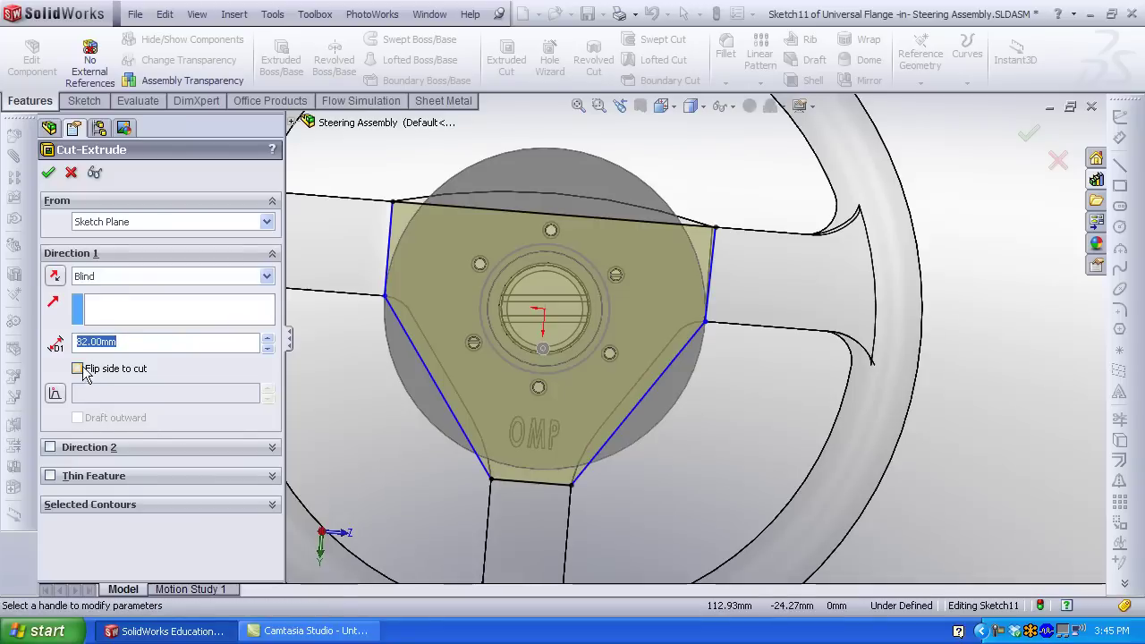
click(79, 368)
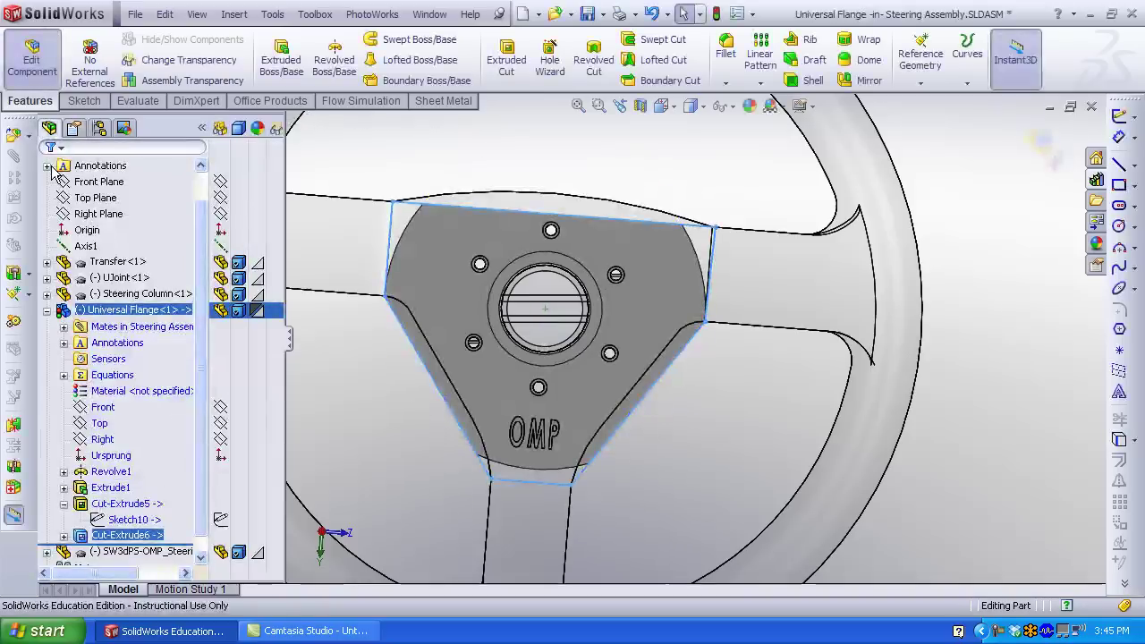
click(29, 70)
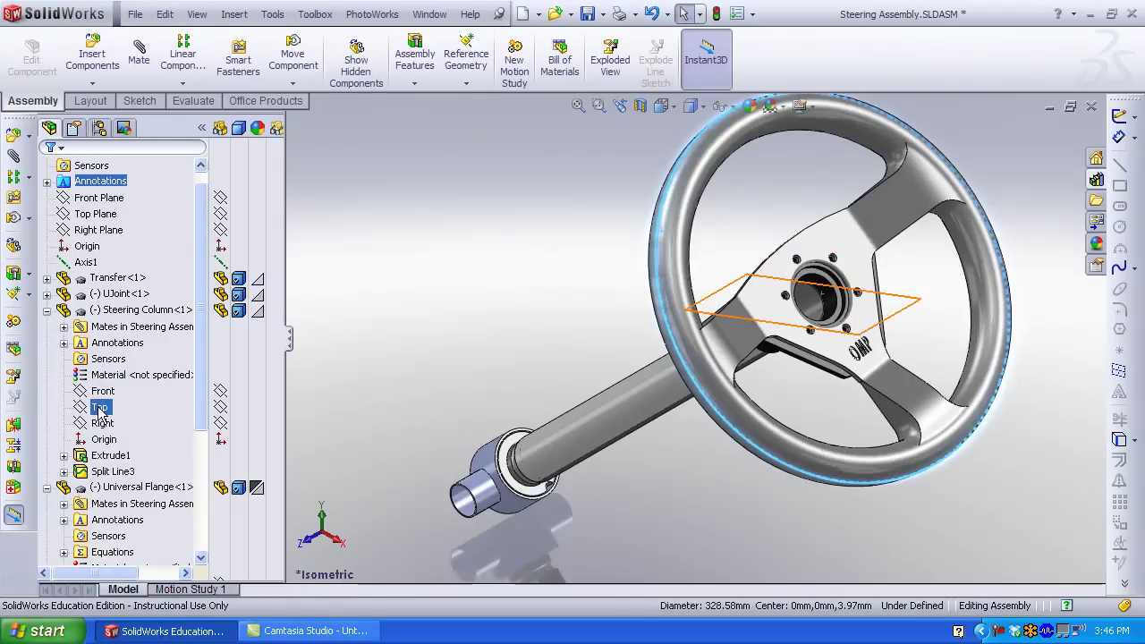
Add a coincident mate between the Top plane of the Universal Flange and the Top plane of the Steering Column
click(100, 409)
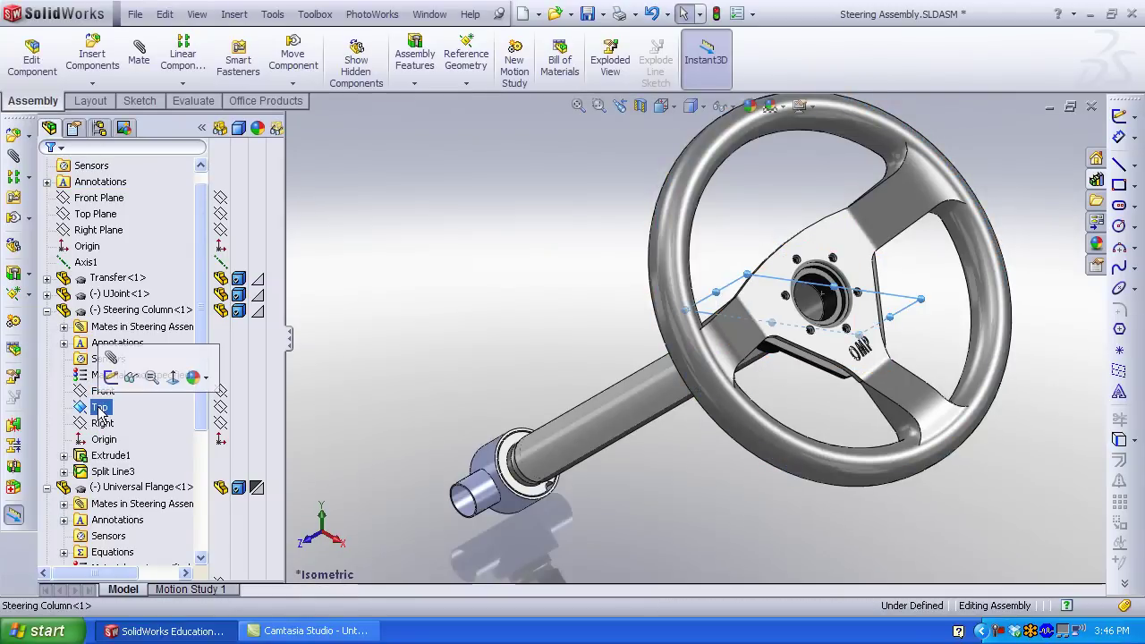
click(46, 488)
click(46, 503)
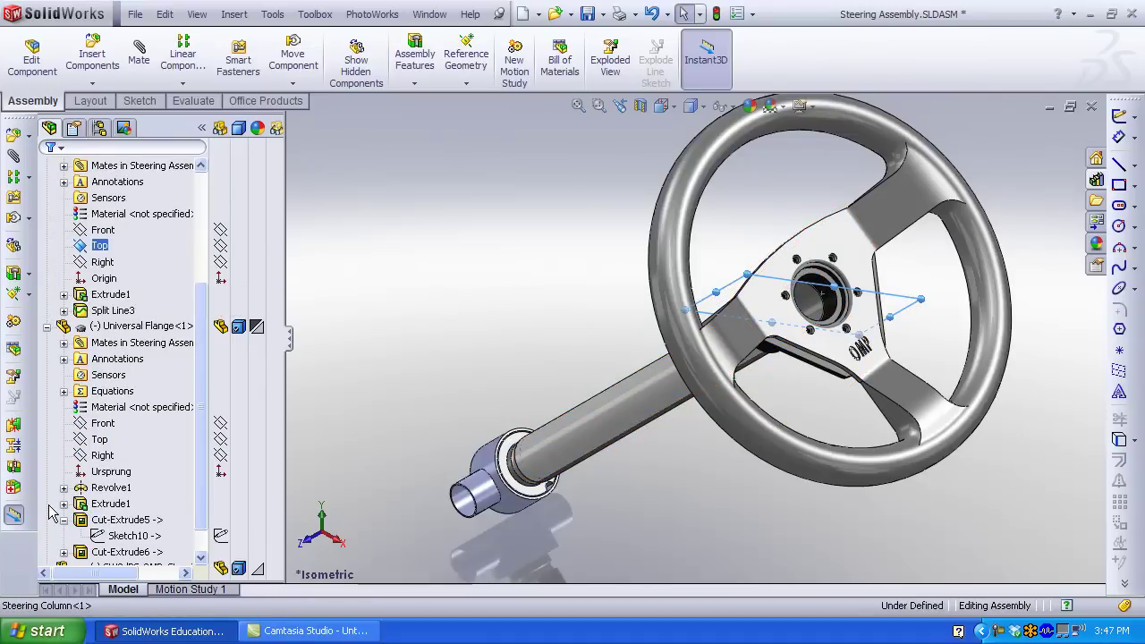
click(107, 444)
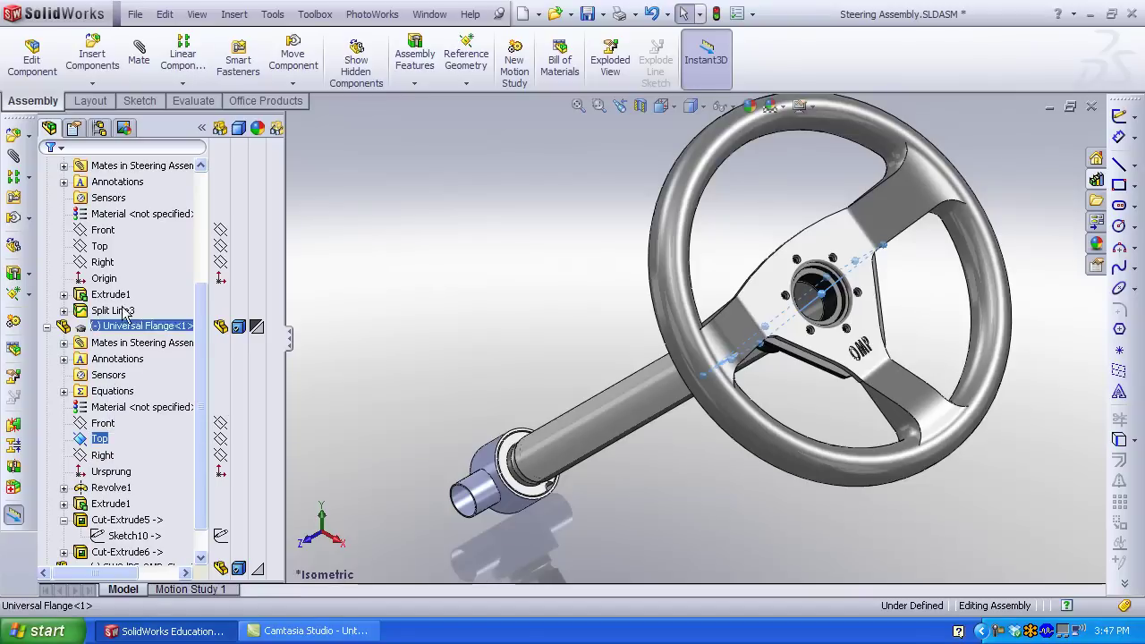
ctrl+click(101, 246)
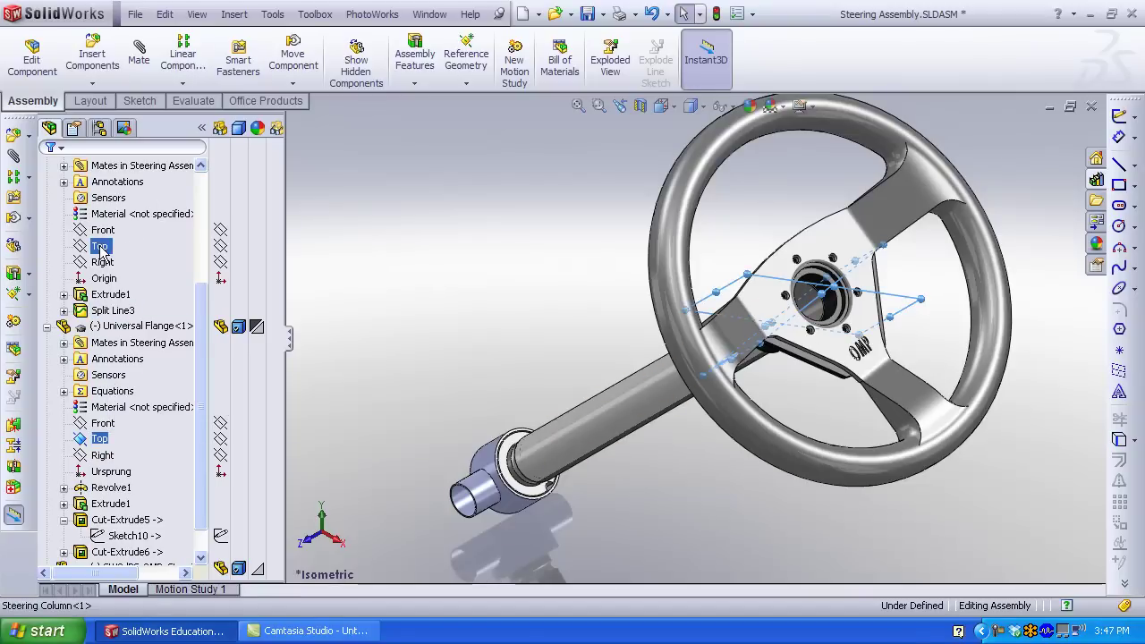
click(145, 60)
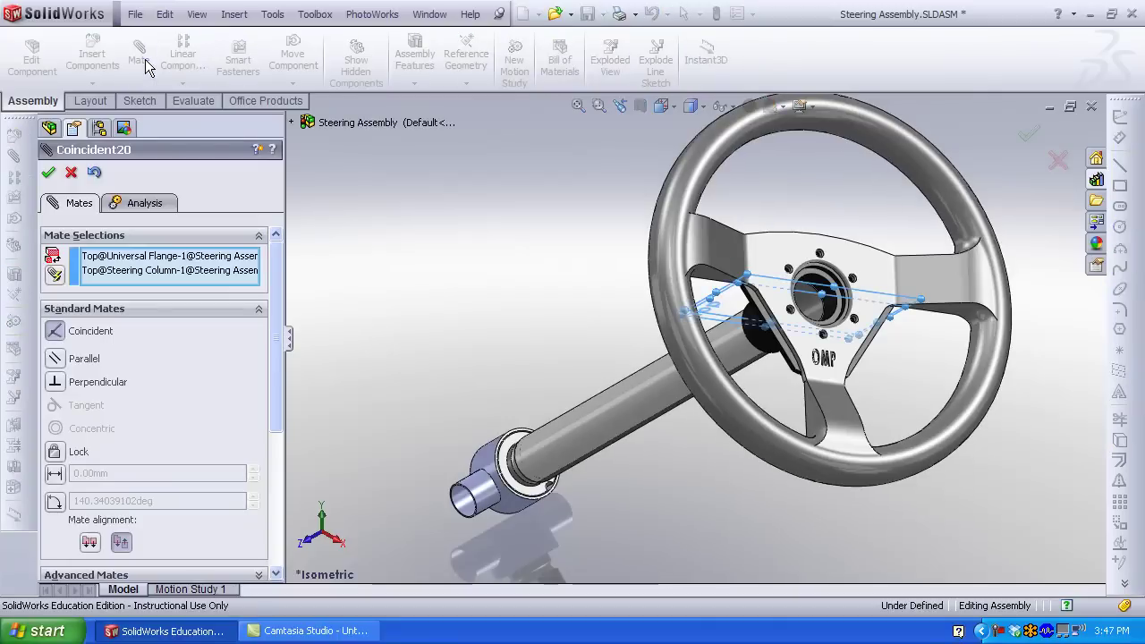
click(48, 172)
Turn the steering wheel to check how the mated assembly moves, and finish mating
drag(867, 135, 762, 213)
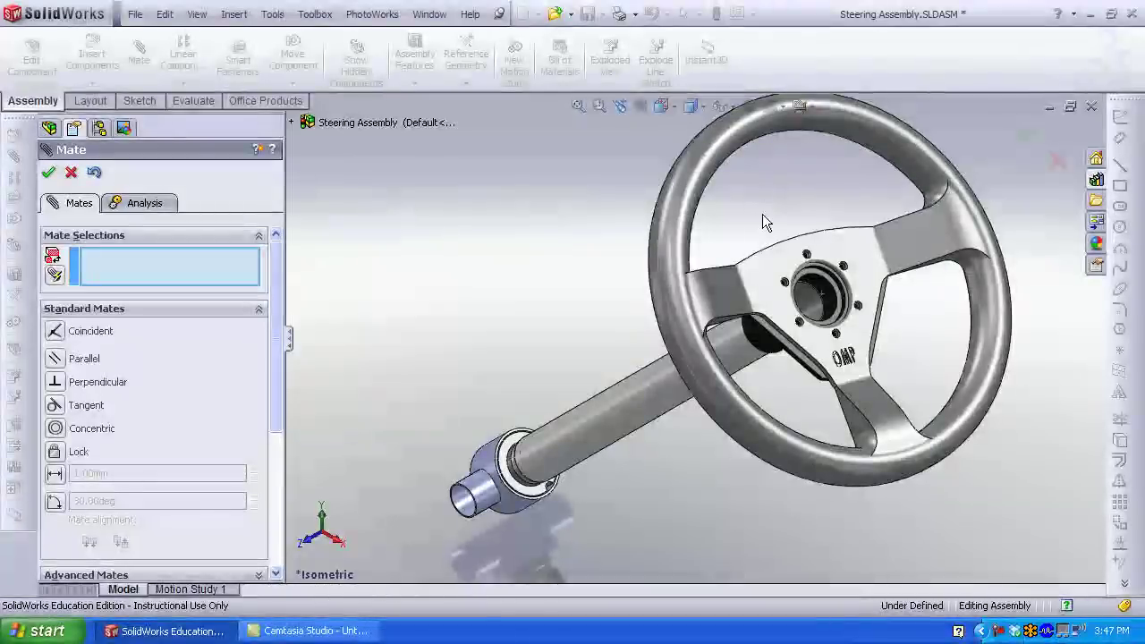
key(f)
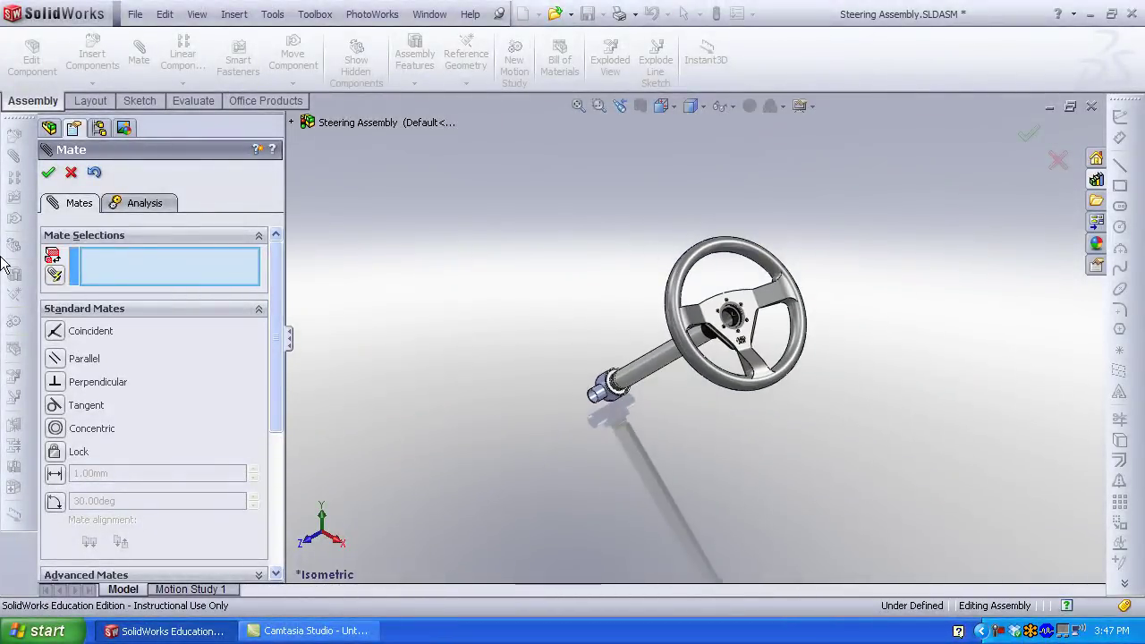
click(49, 175)
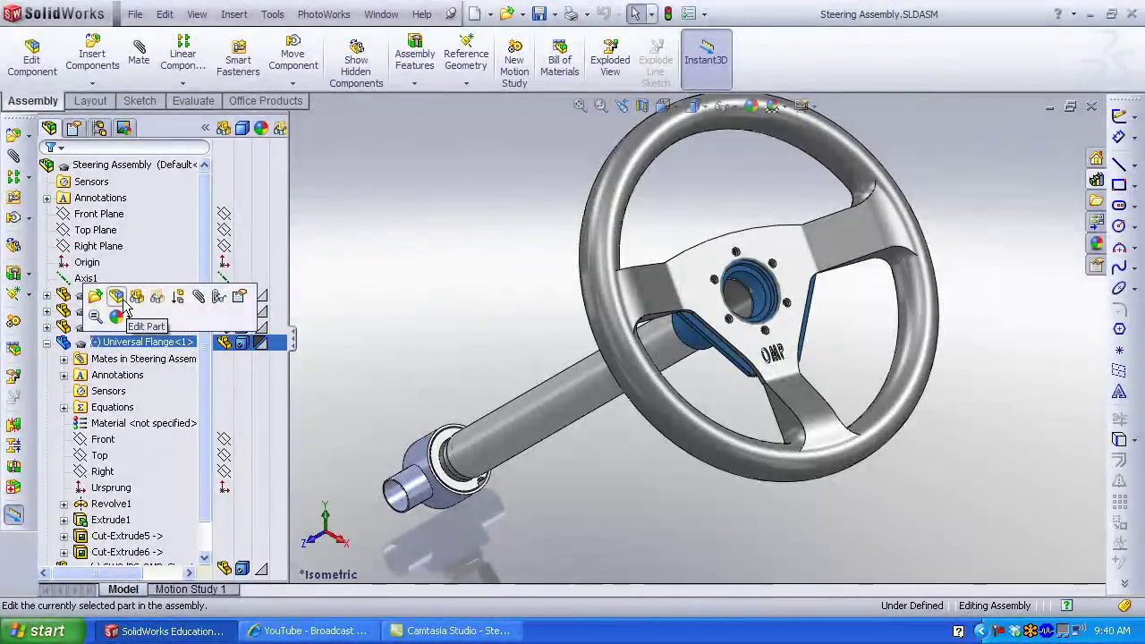
Edit the Universal Flange in place and open Sketch10 of its centre and bolt-hole cut for editing
click(122, 304)
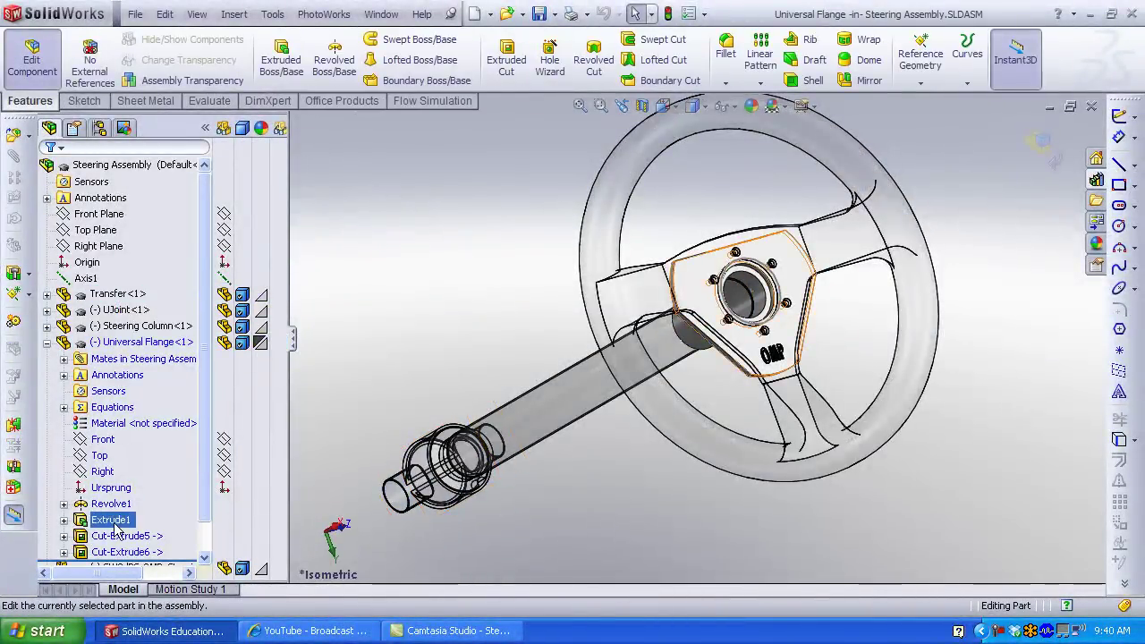
click(63, 537)
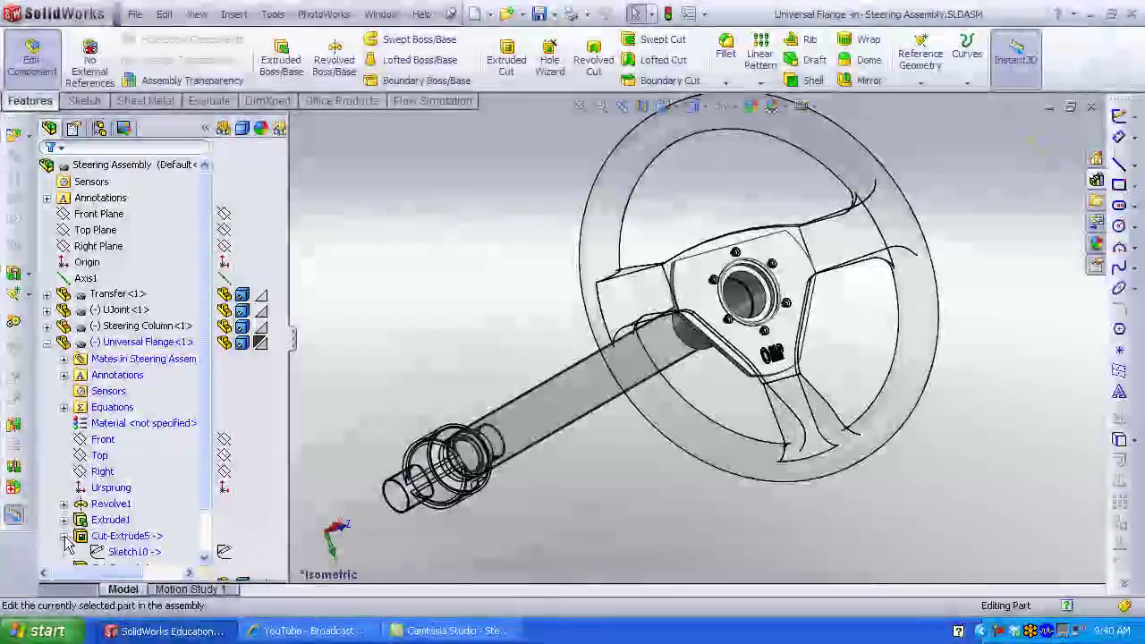
click(123, 552)
right_click(119, 555)
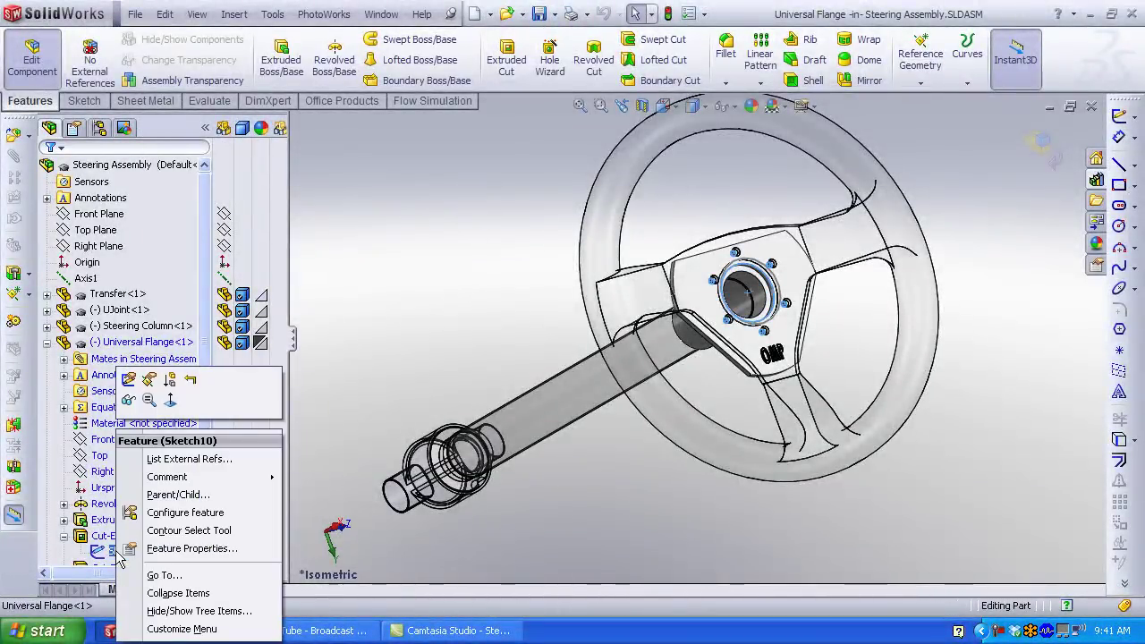
click(128, 379)
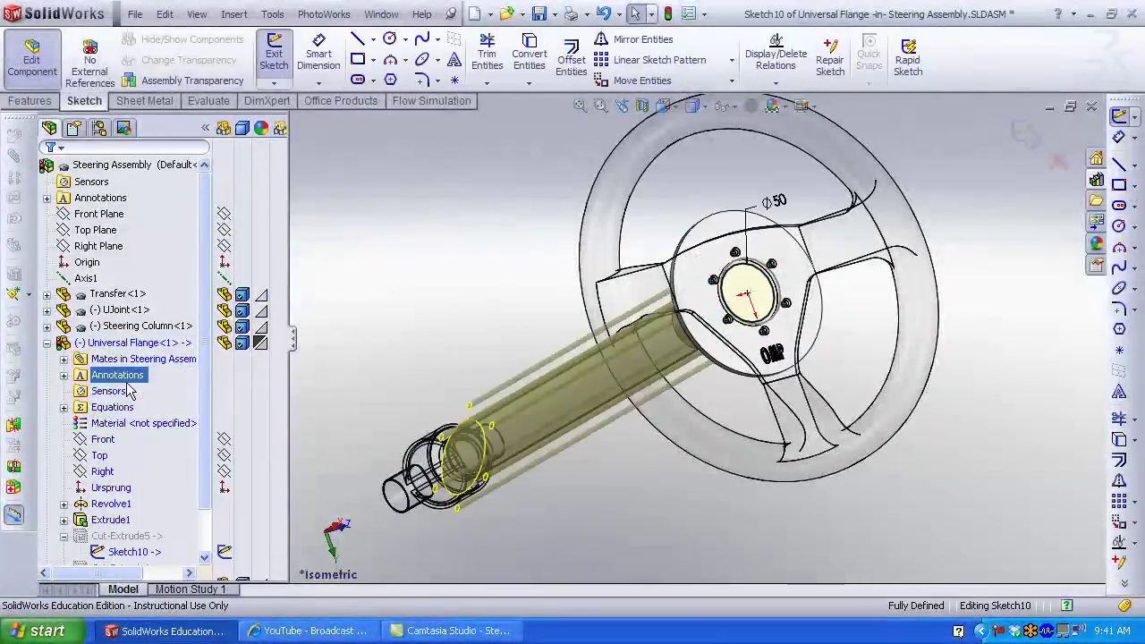
Hide the OMP steering wheel component so the flange face and its hole sketch are exposed
scroll(850, 318, down, 3)
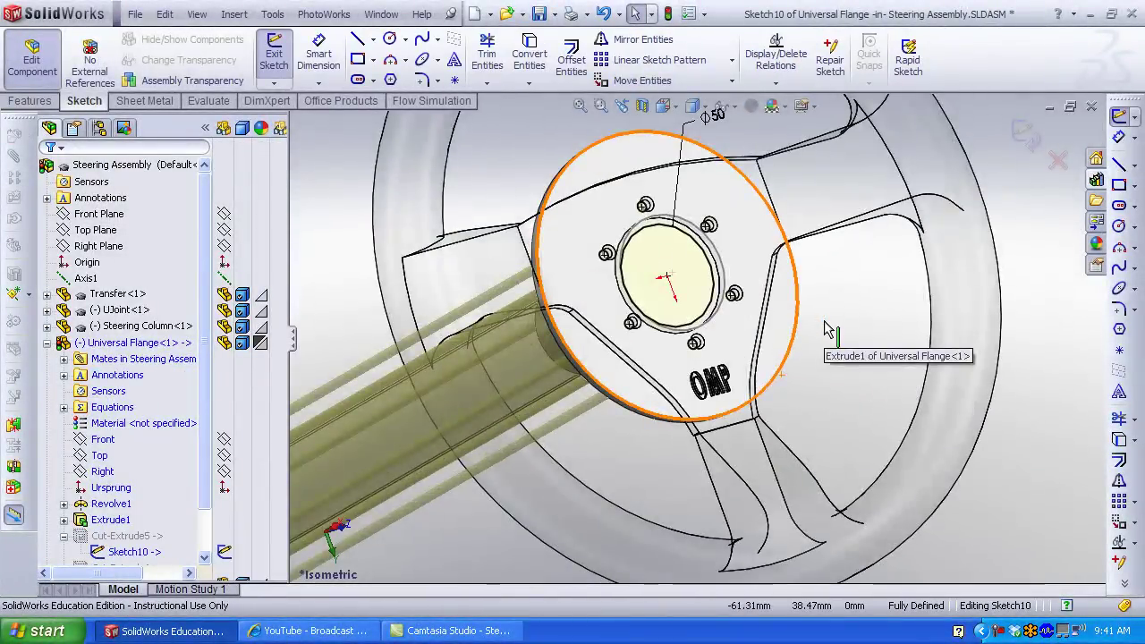
scroll(141, 549, down, 1)
right_click(140, 542)
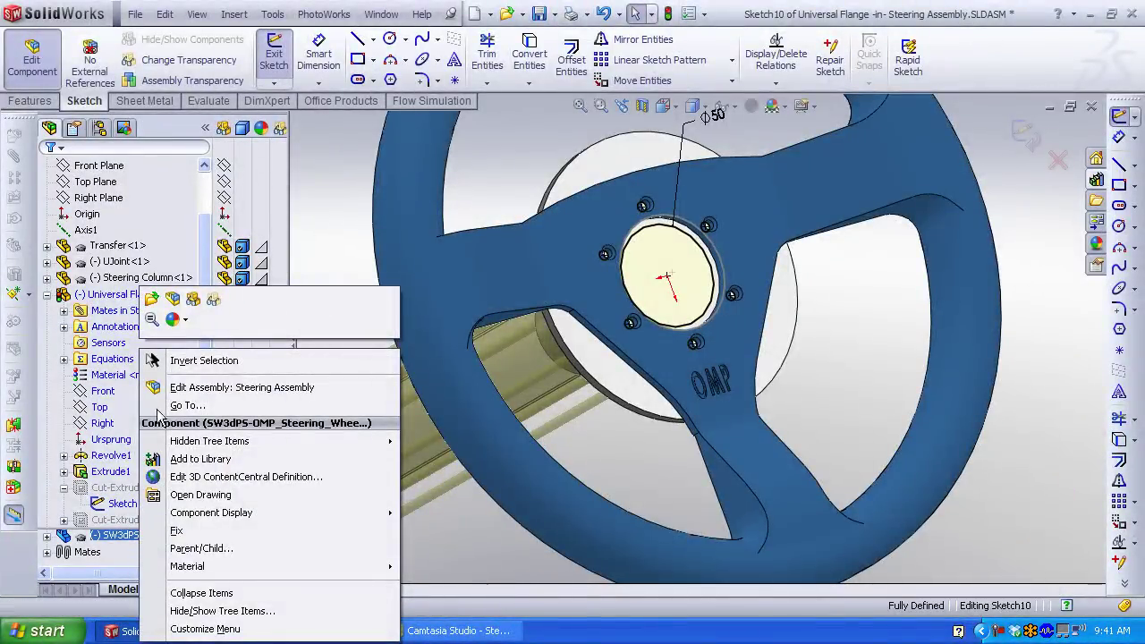
click(194, 303)
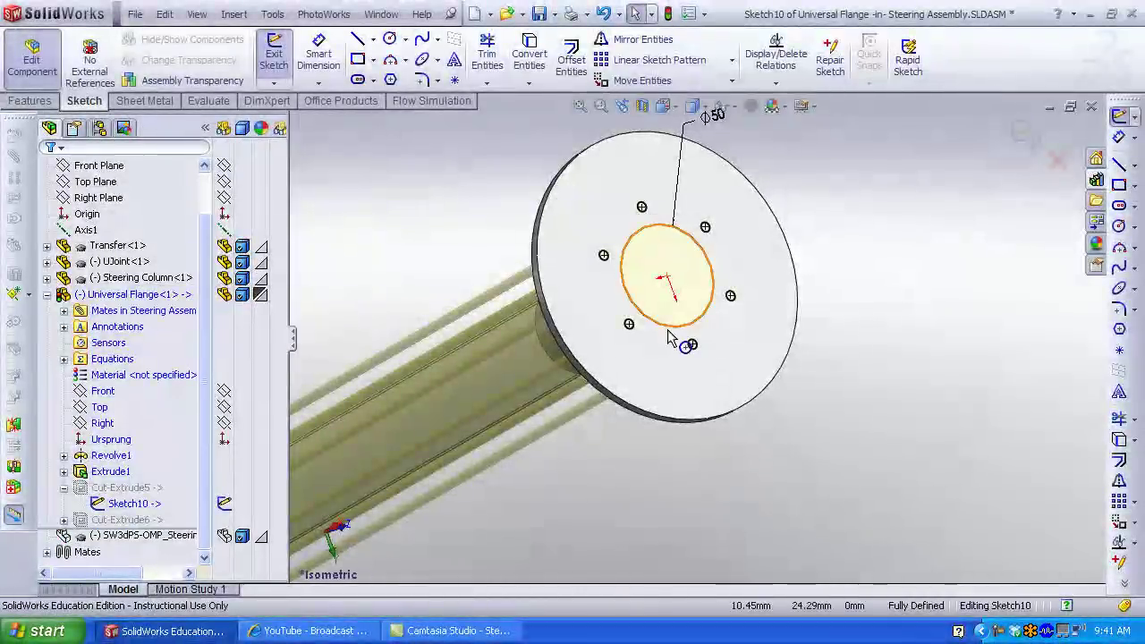
Delete the 50 mm centre circle from the flange's Sketch10, exit the sketch and return to editing the assembly
click(663, 327)
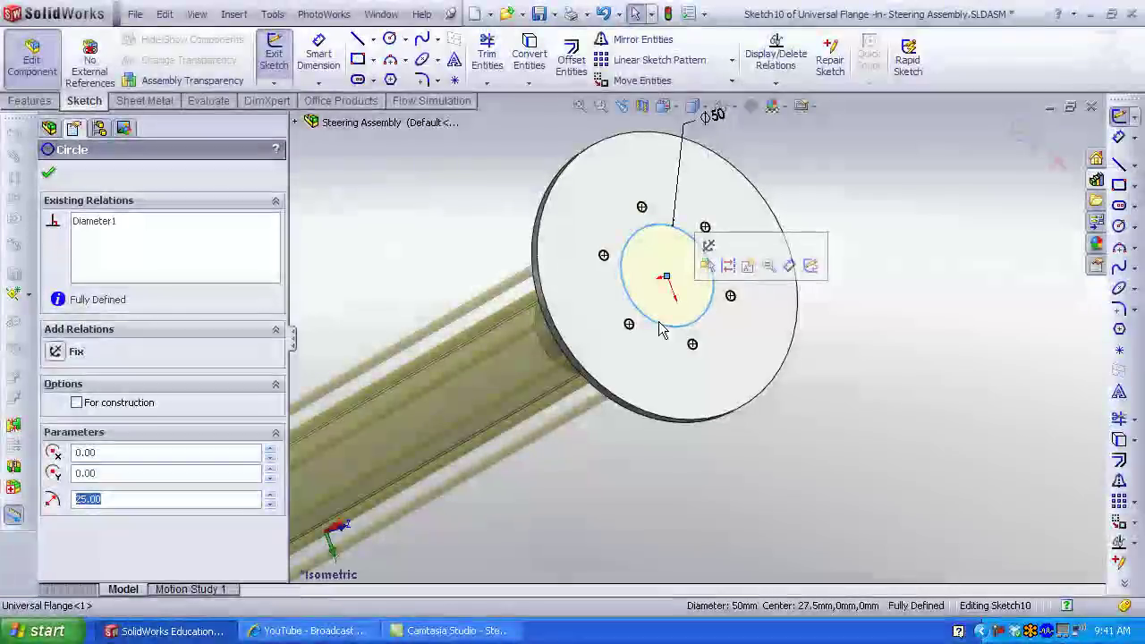
key(Delete)
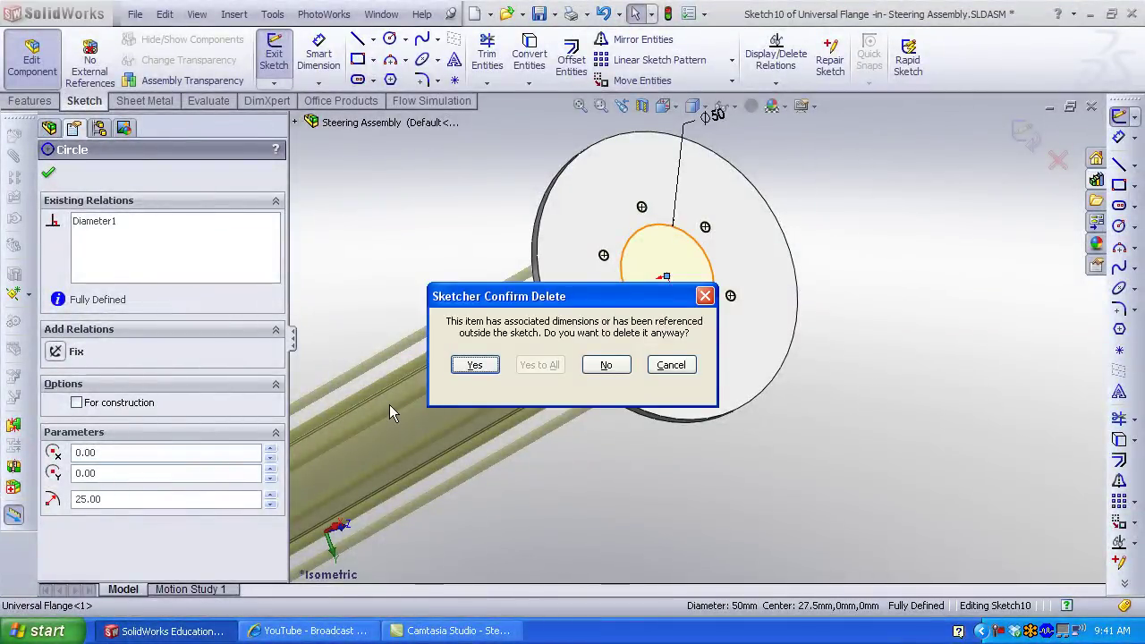
click(473, 365)
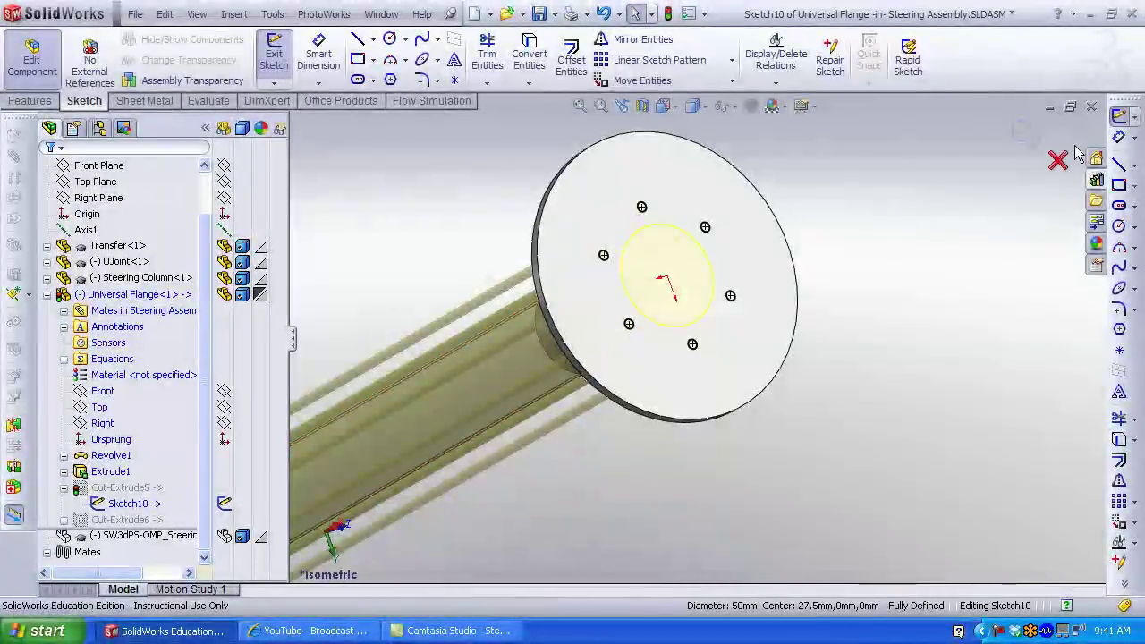
click(1029, 131)
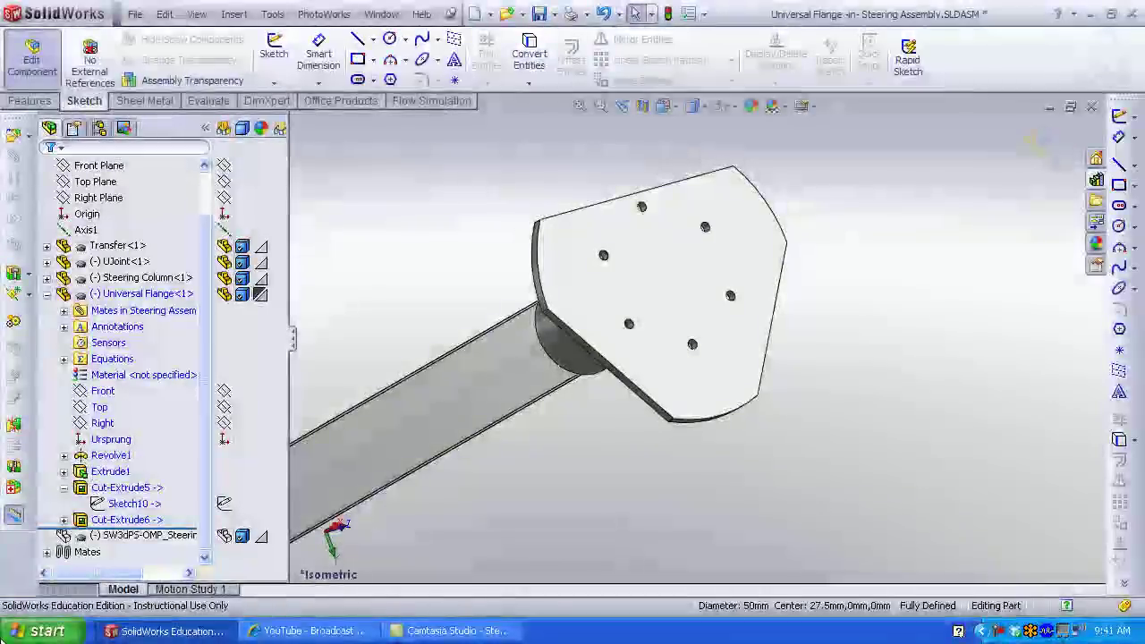
right_click(100, 535)
click(577, 484)
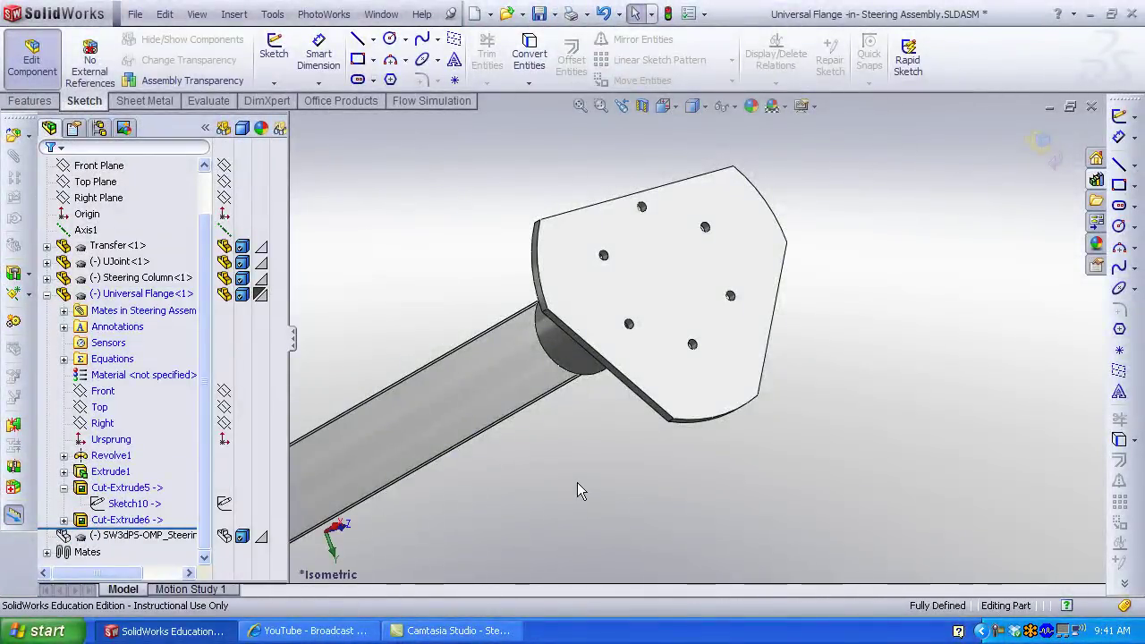
click(27, 60)
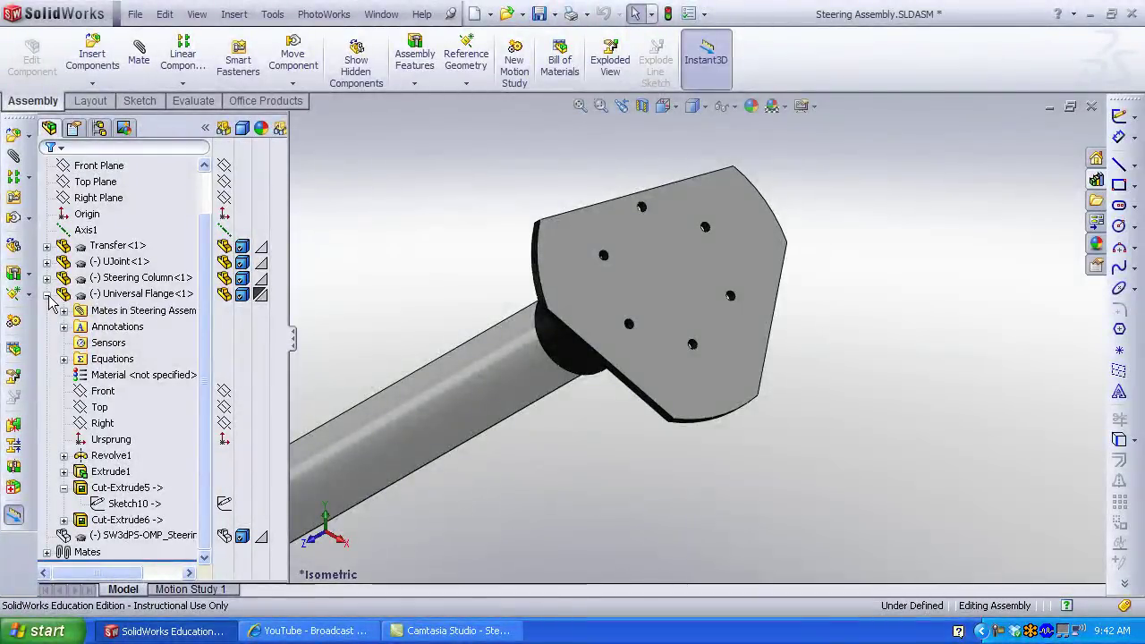
Display the Distance1 mate of the Universal Flange and place its dimension clear of the model, below the flange plate
click(64, 311)
click(111, 327)
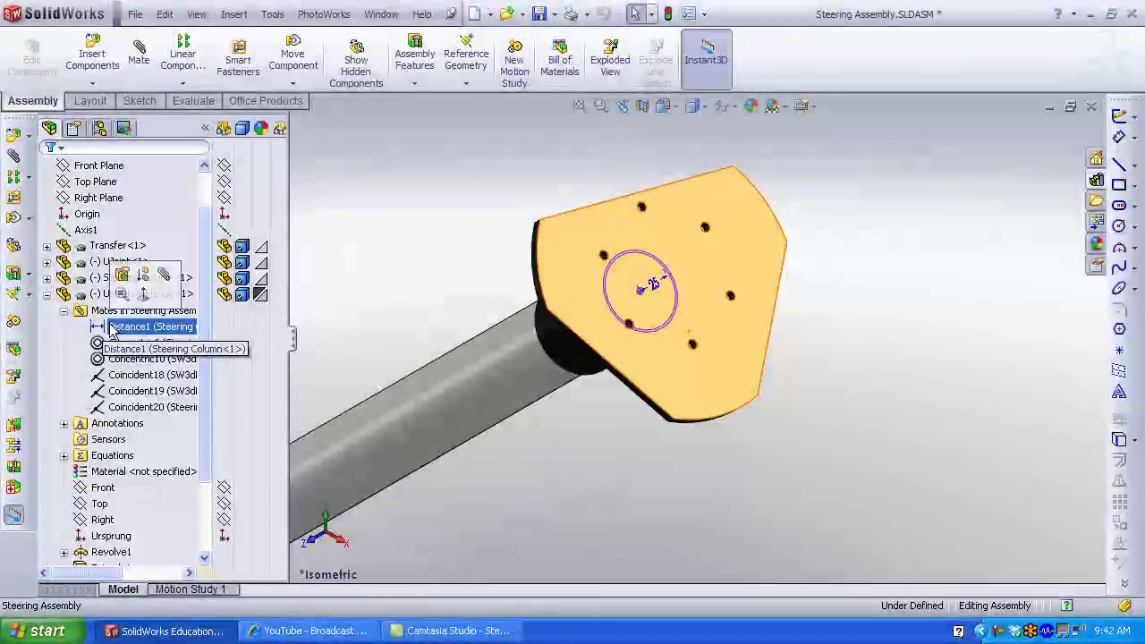
key(Right)
key(Right)
key(Right)
key(Right)
key(Right)
key(Right)
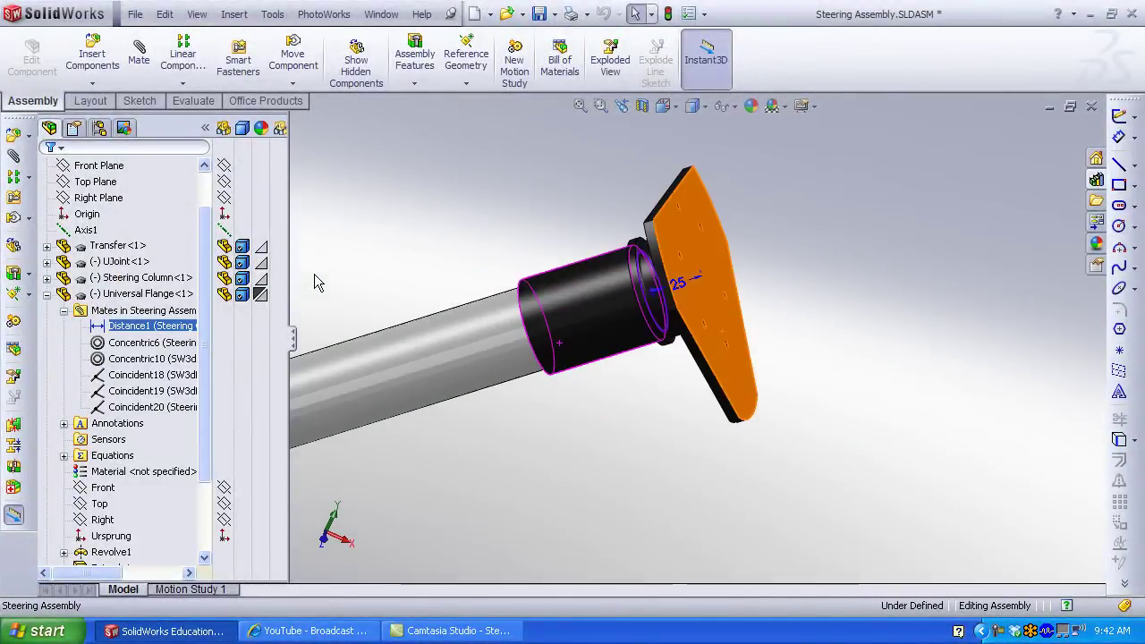
key(Left)
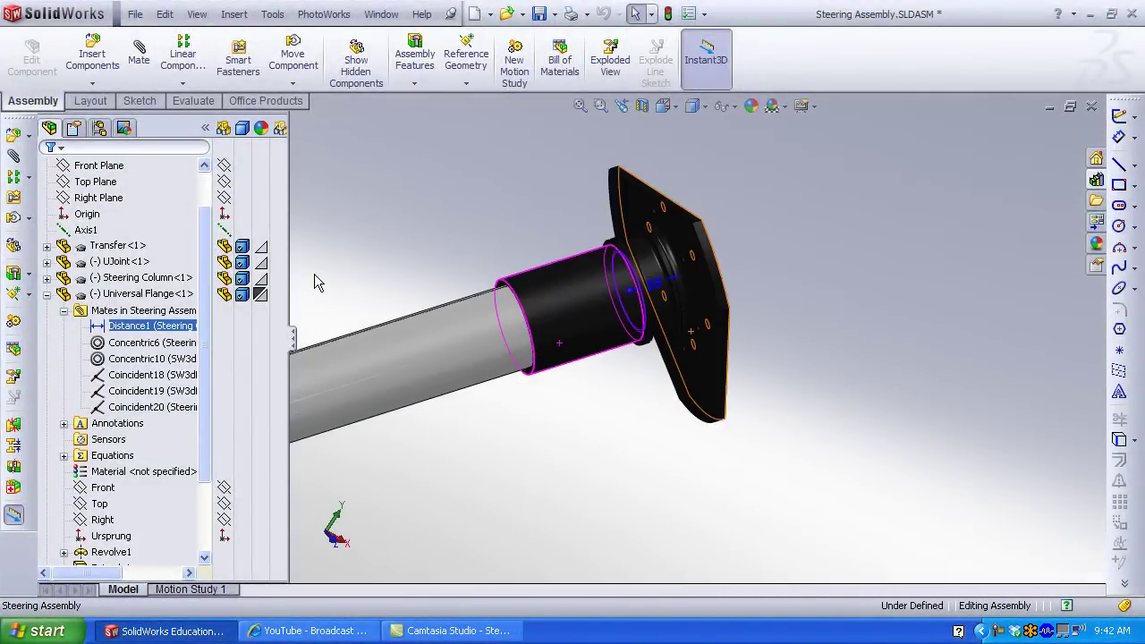
key(Right)
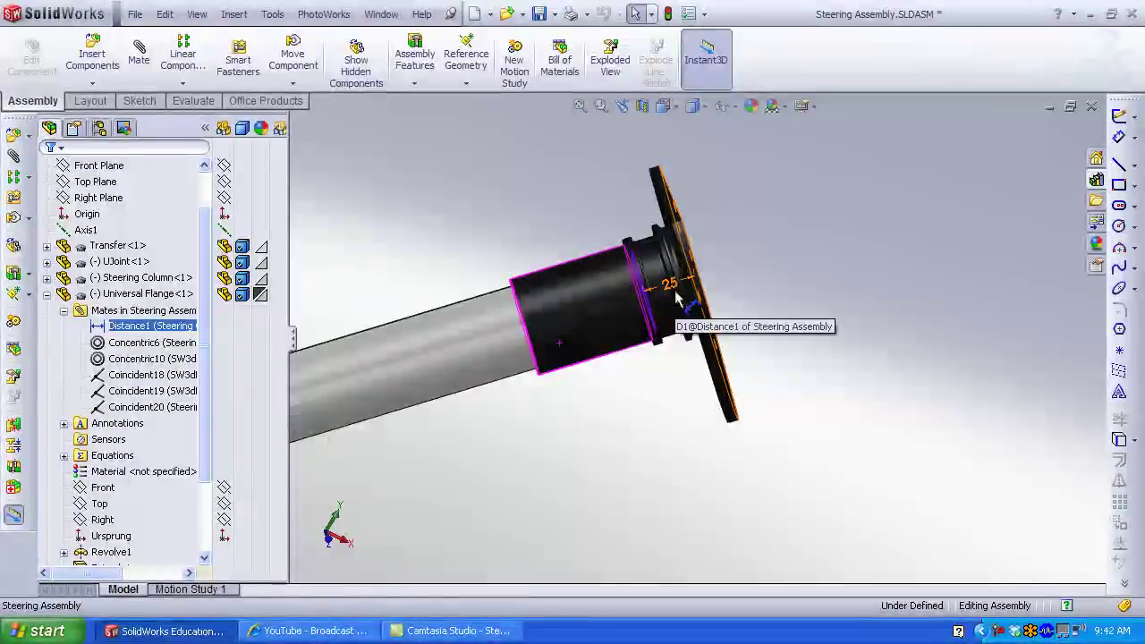
drag(676, 302, 725, 474)
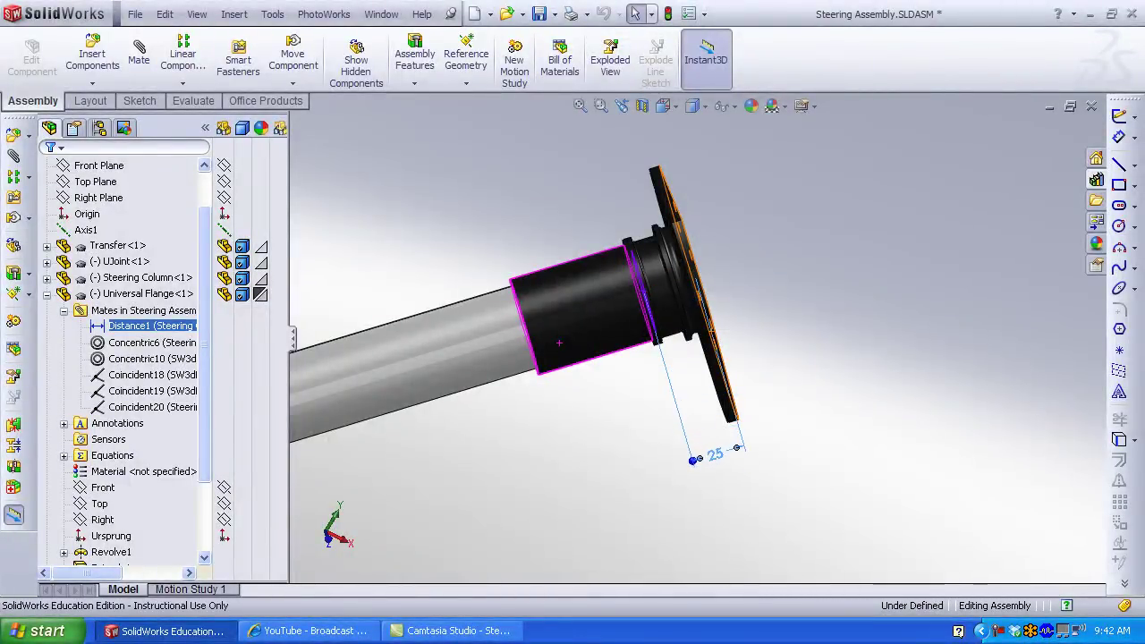
Set the Distance1 mate between the Universal Flange and the Steering Column to 35 mm and rebuild
double_click(716, 457)
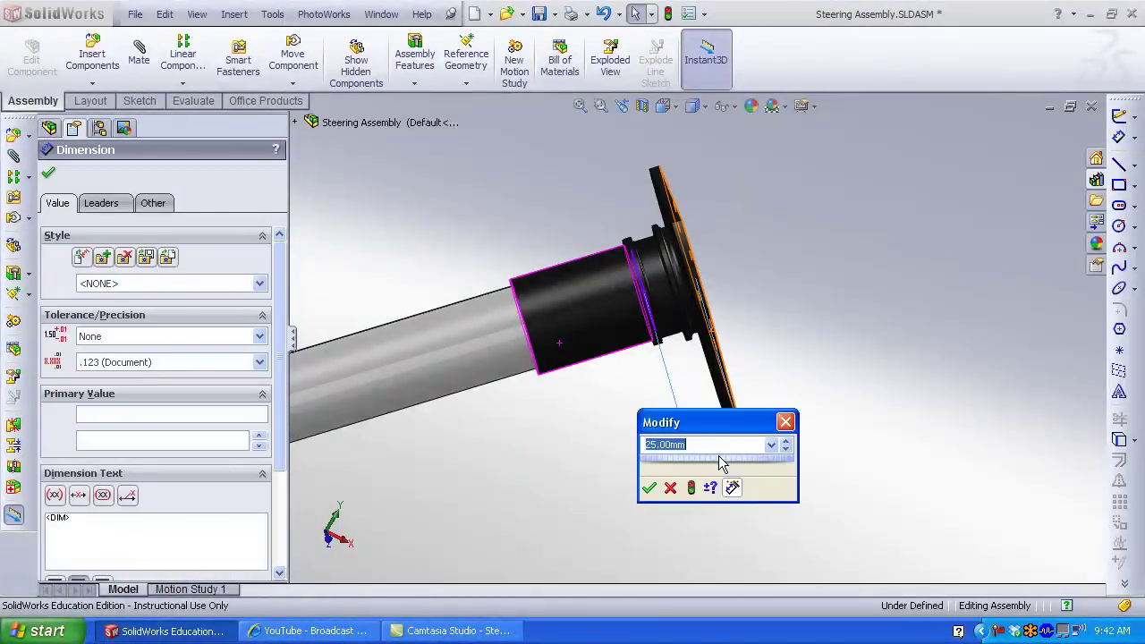
click(788, 442)
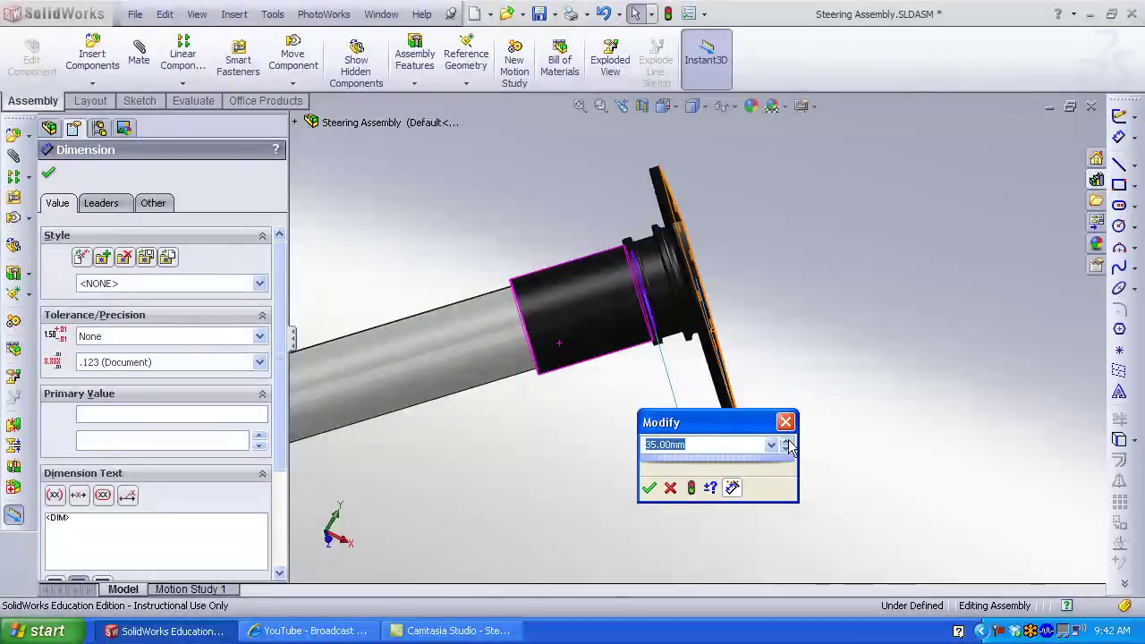
click(692, 488)
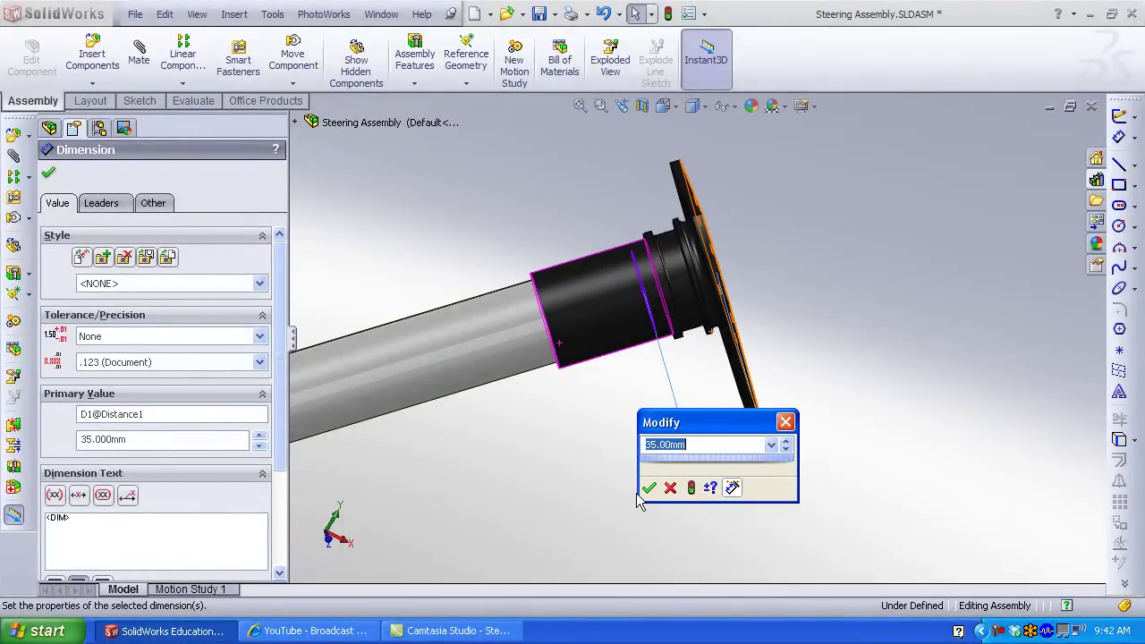
key(Return)
click(525, 499)
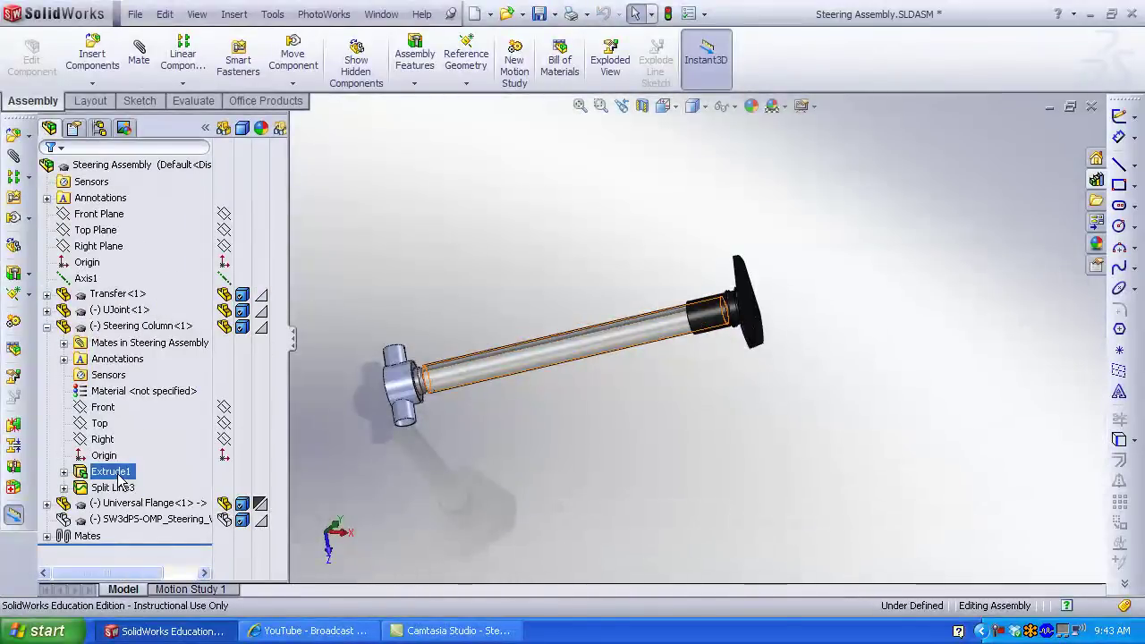
Display the length dimension of the Steering Column's Extrude1 and pull it clear of the tube to inspect it
double_click(119, 475)
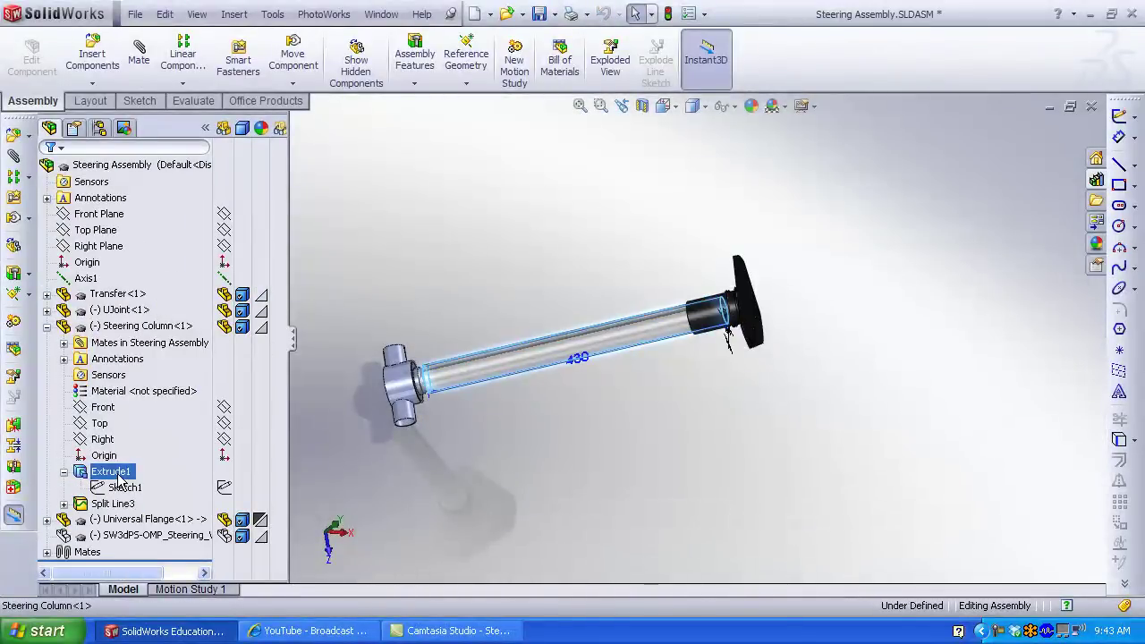
drag(577, 358, 582, 404)
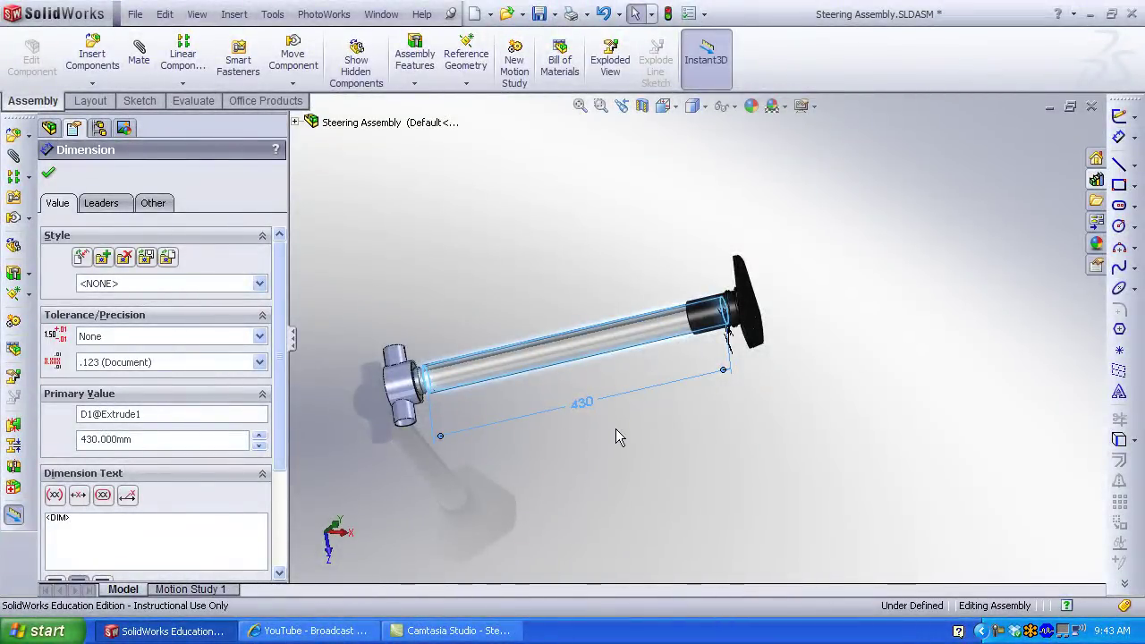
click(615, 428)
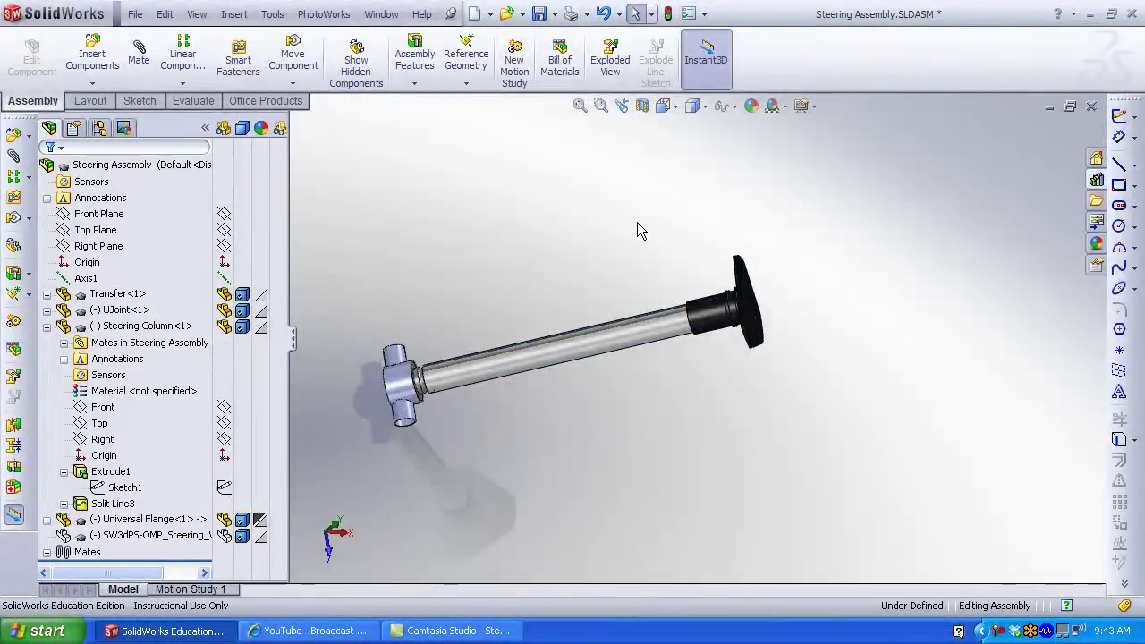
key(ctrl+7)
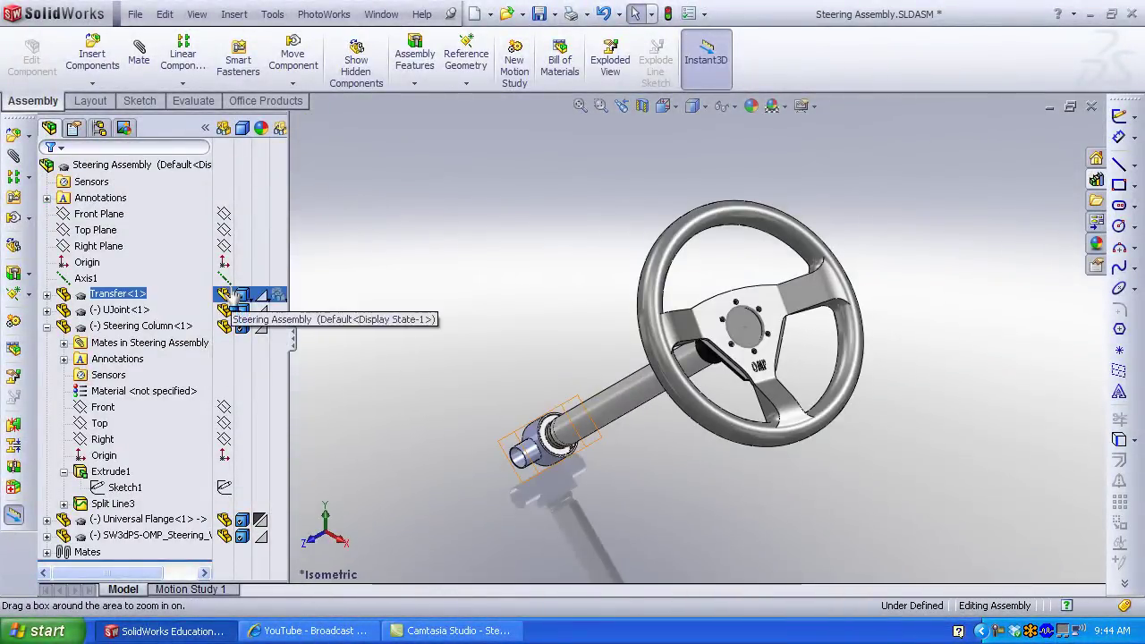
Review the Steering Assembly's referenced files and their folders in Save As with References, and close without saving
click(137, 14)
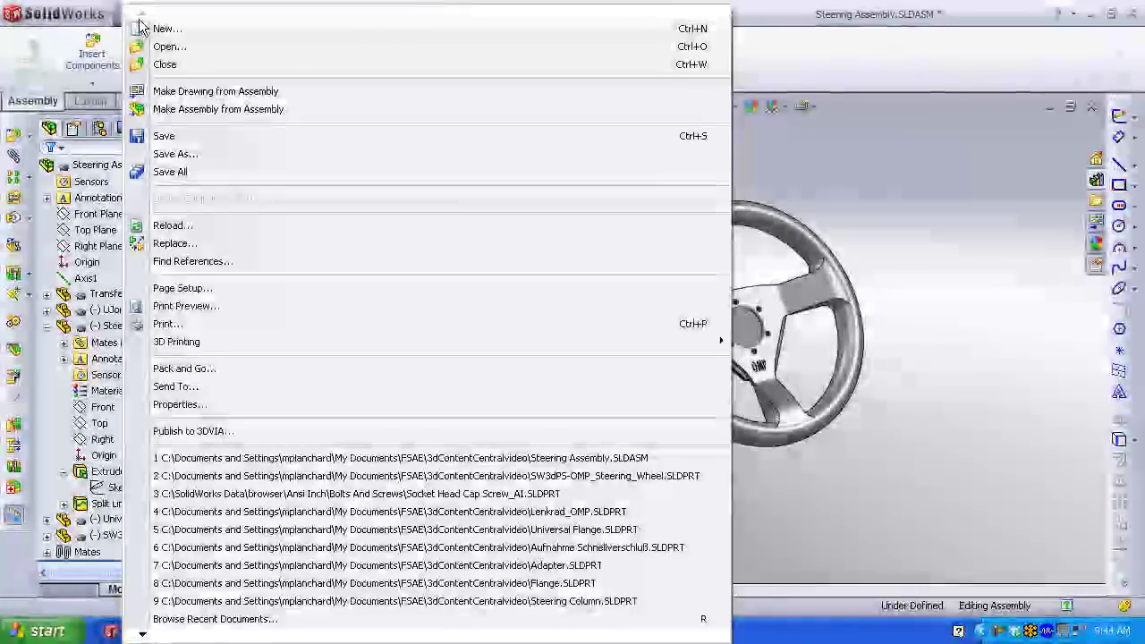
click(175, 154)
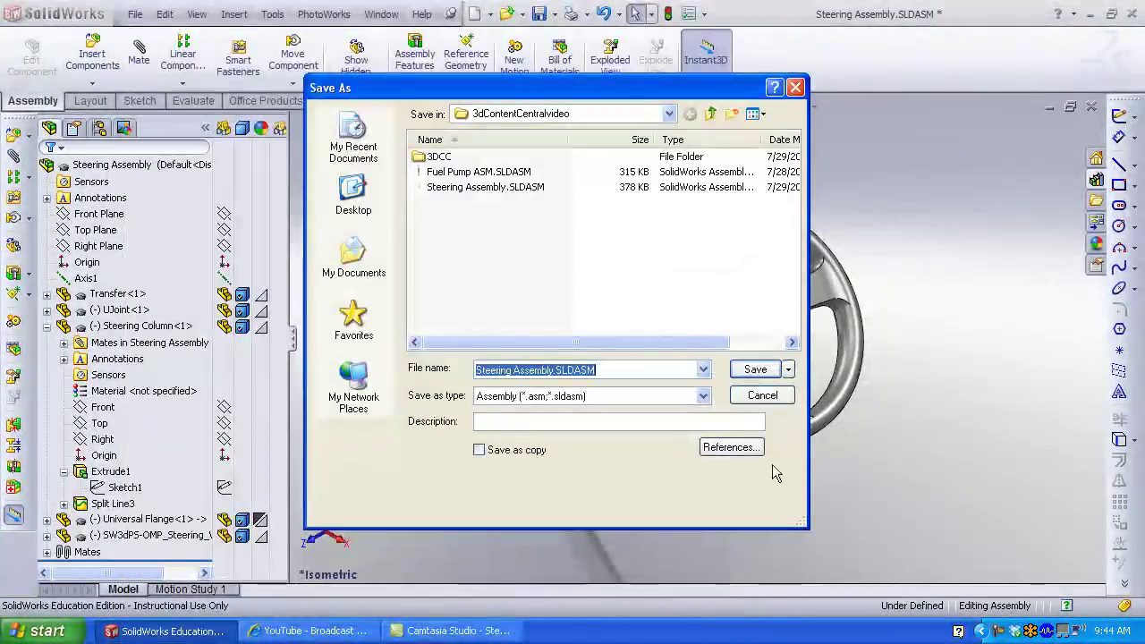
click(732, 447)
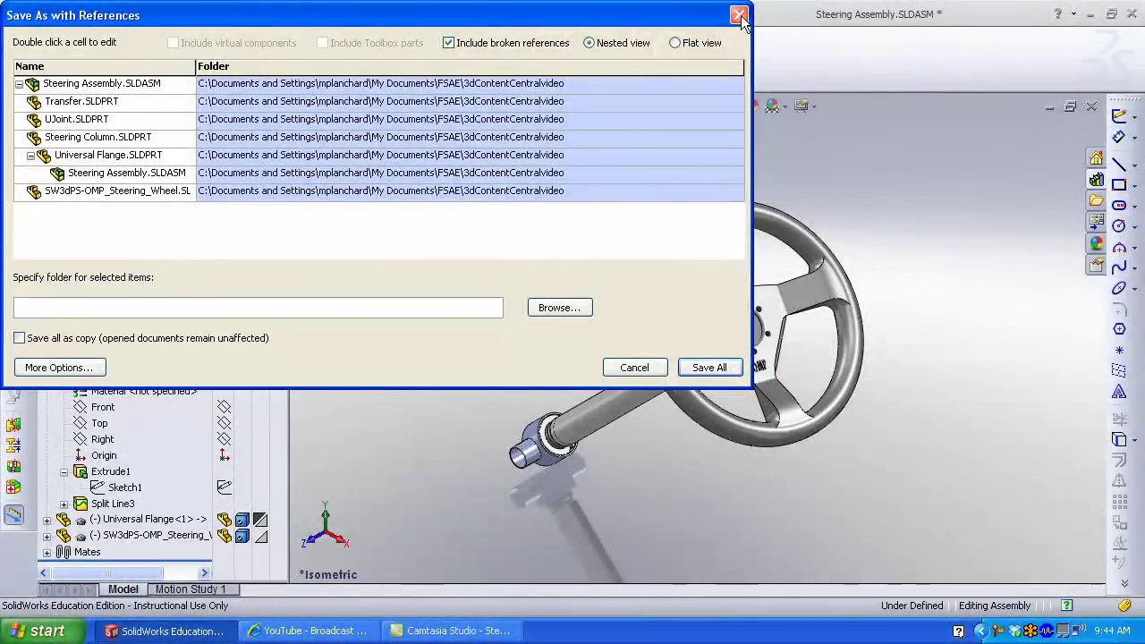
click(739, 15)
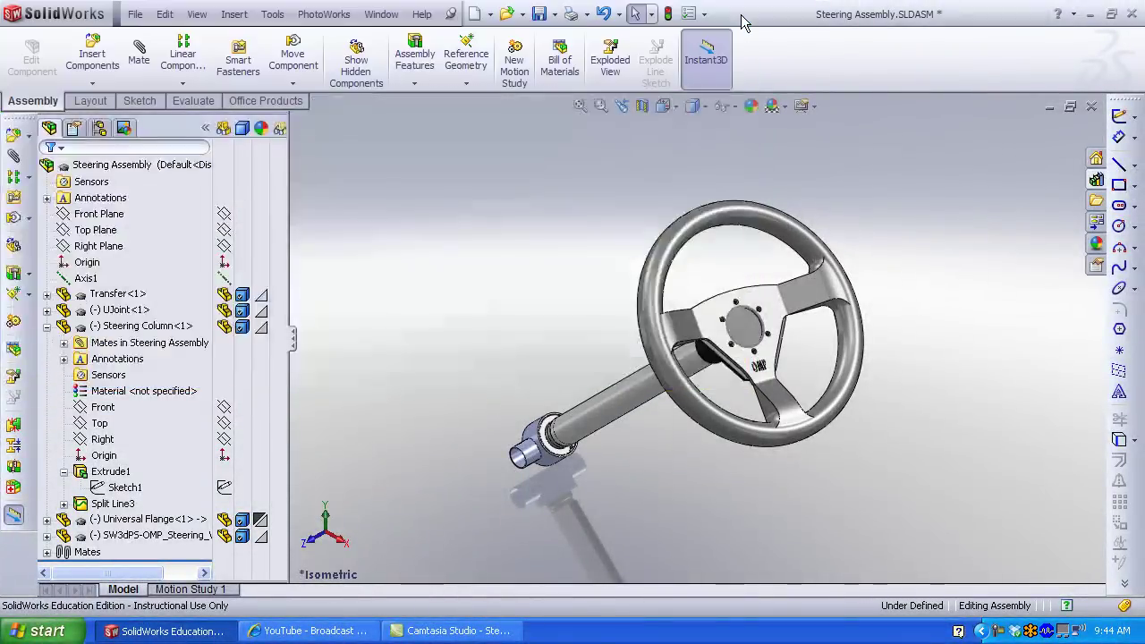